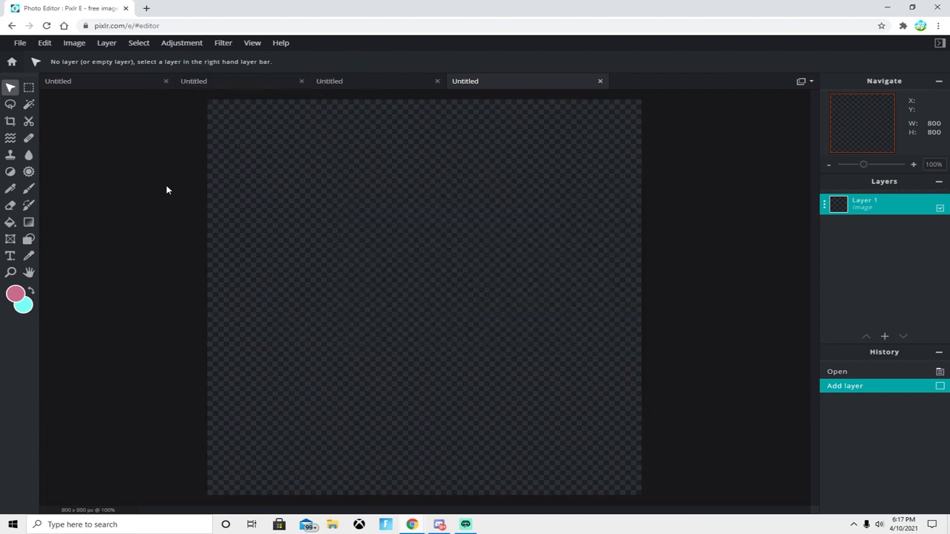
Step: Add the 79.png image as a layer over the blank canvas and apply a light Blur filter to it
double_click(159, 163)
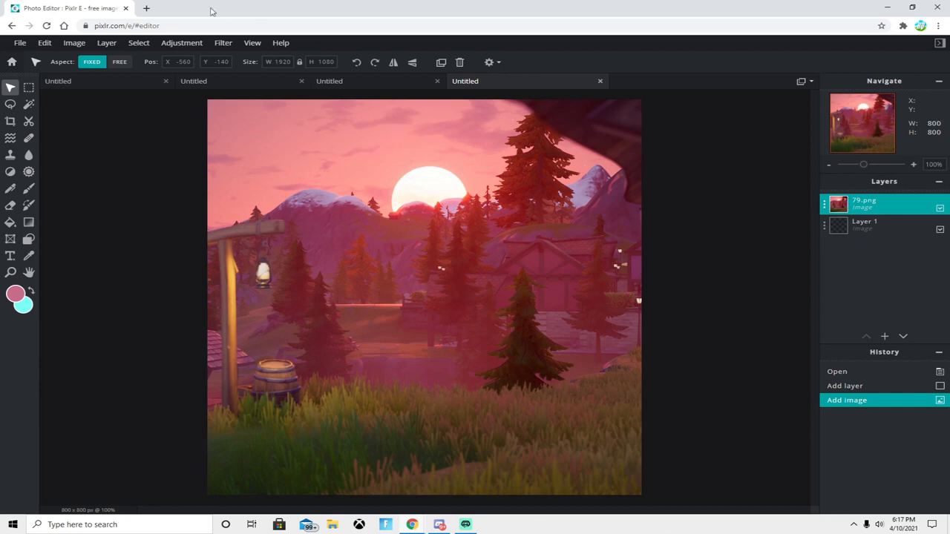
left_click(236, 48)
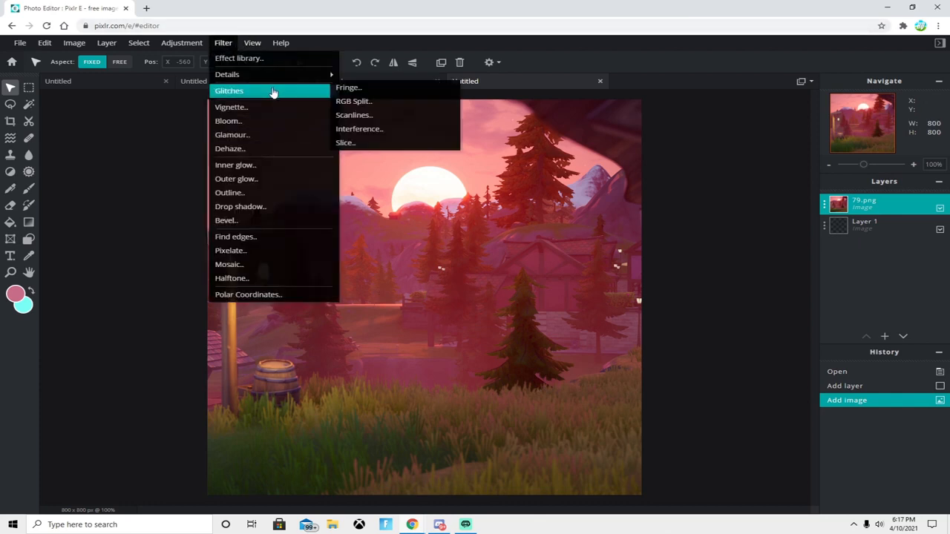
mouse_move(274, 80)
left_click(344, 98)
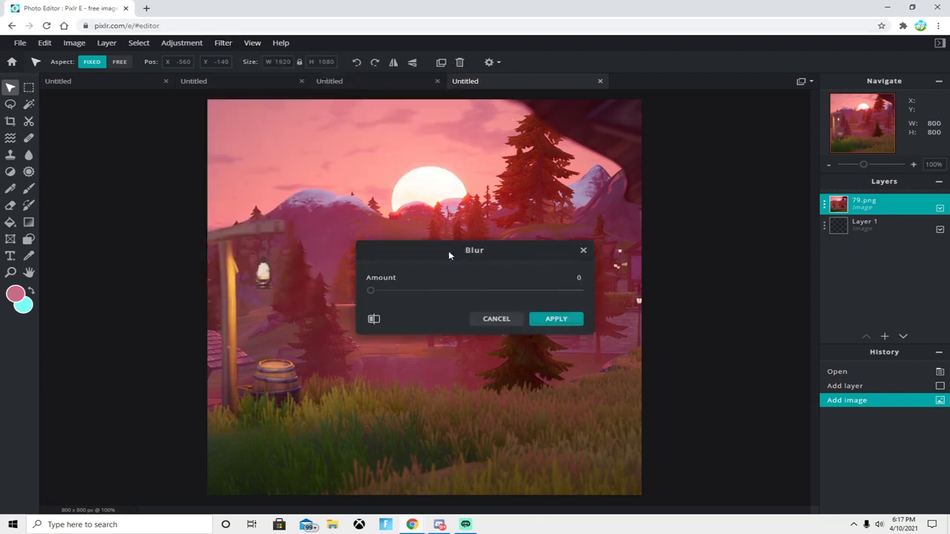
mouse_move(412, 293)
left_mouse_down()
mouse_move(391, 293)
mouse_move(403, 294)
left_mouse_up()
left_click(569, 318)
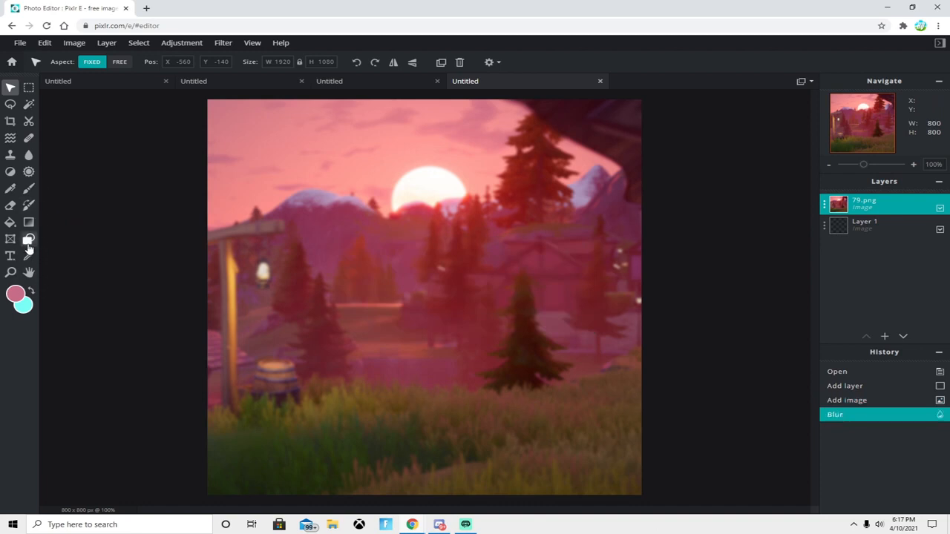
Step: Set the Shape tool to the circle type for drawing a vector shape
left_click(28, 245)
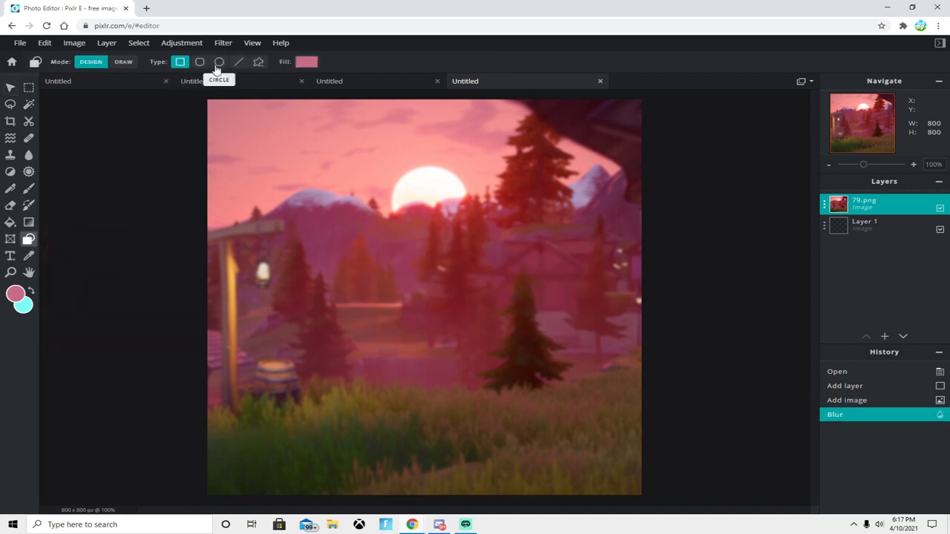
left_click(219, 61)
scroll(202, 188, "up", 1)
scroll(203, 150, "down", 2)
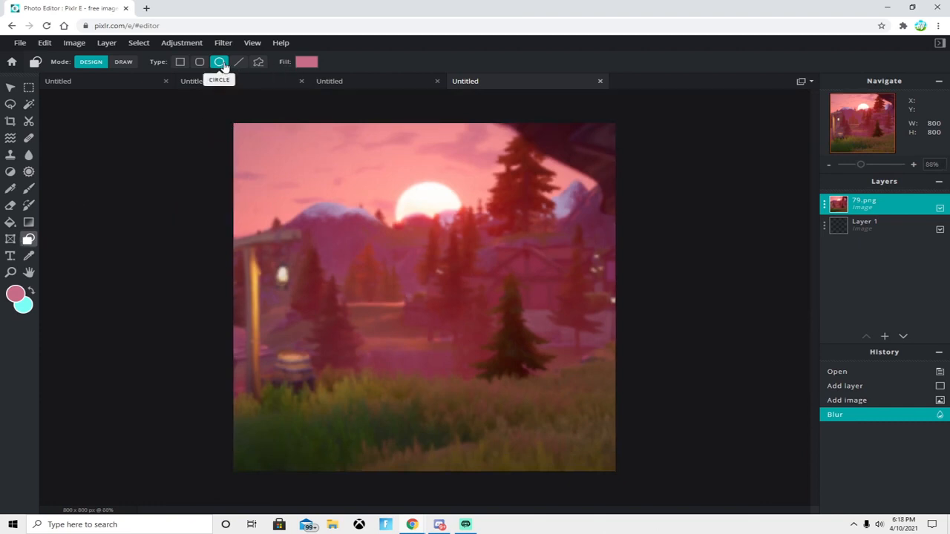
left_click(122, 64)
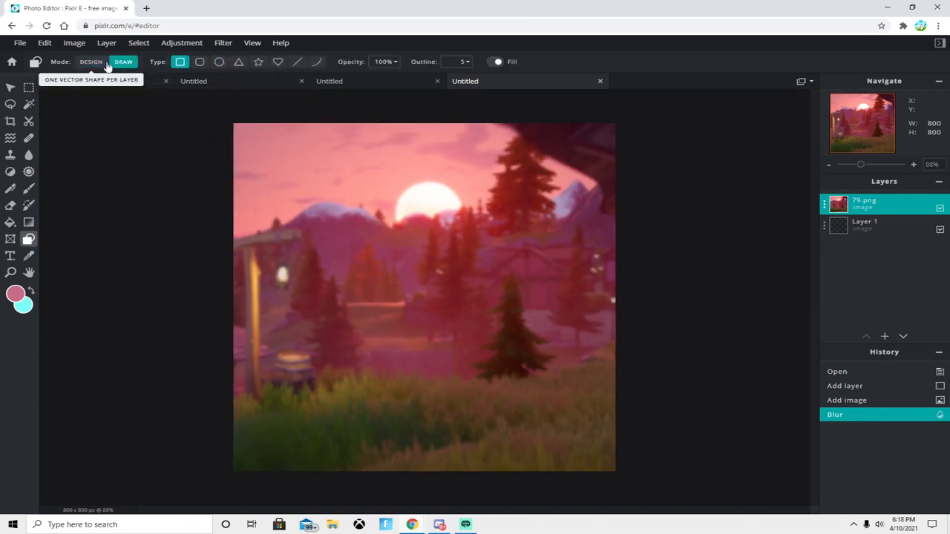
left_click(91, 63)
left_click(237, 130)
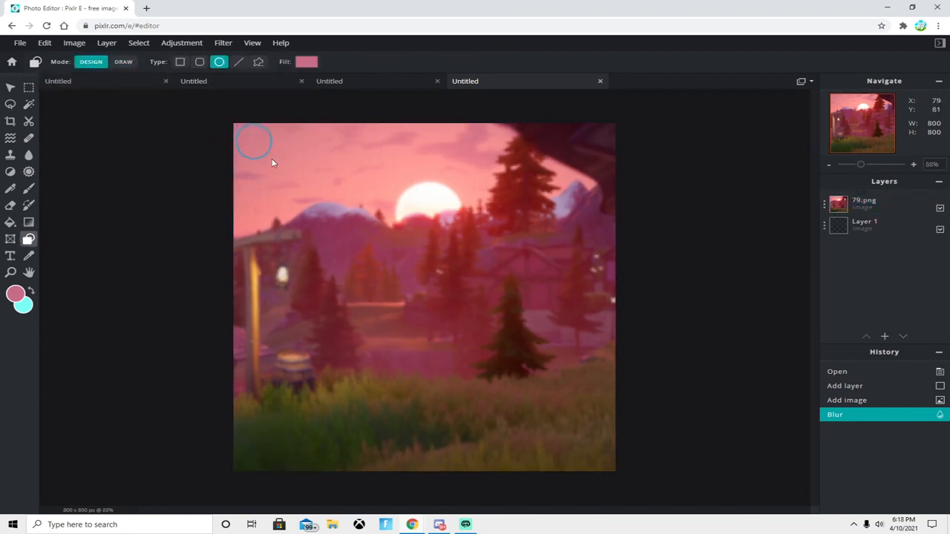
left_click(236, 130)
key("ctrl+z")
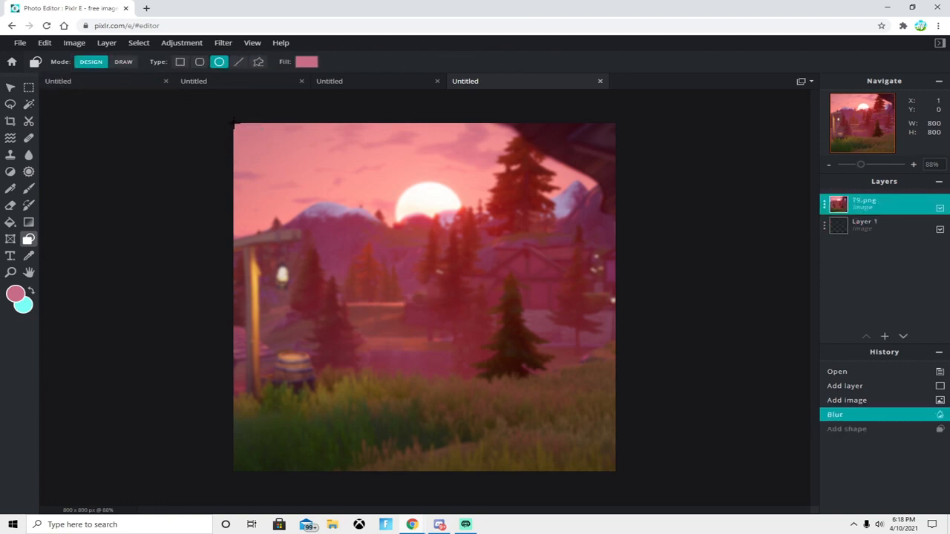
Step: Draw a circle spanning the full 800 × 800 px canvas and fill it with white
left_click_drag(234, 125, 615, 470)
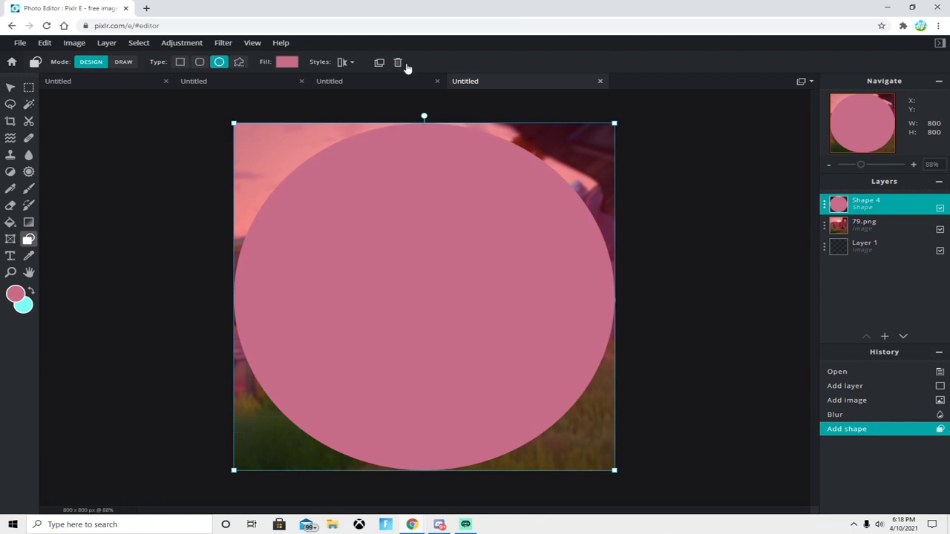
left_click(286, 63)
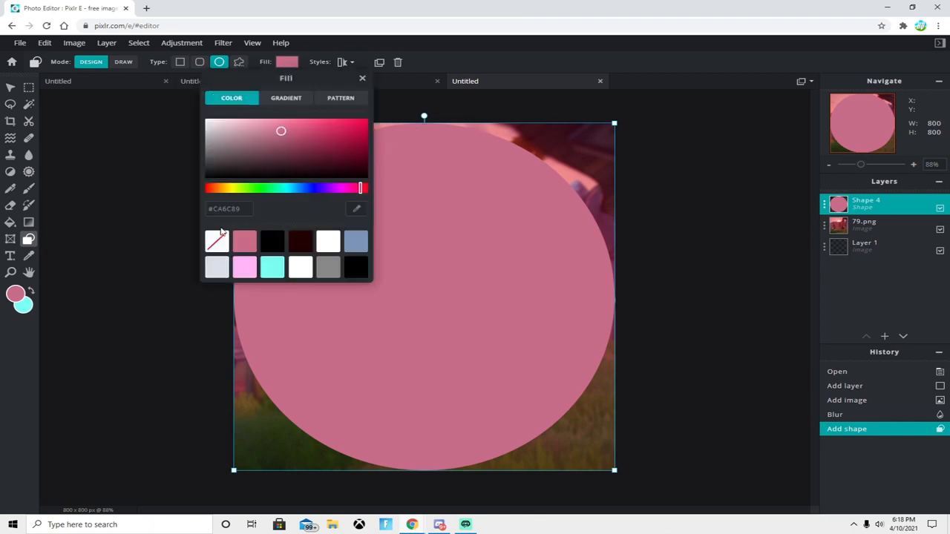
left_click(328, 241)
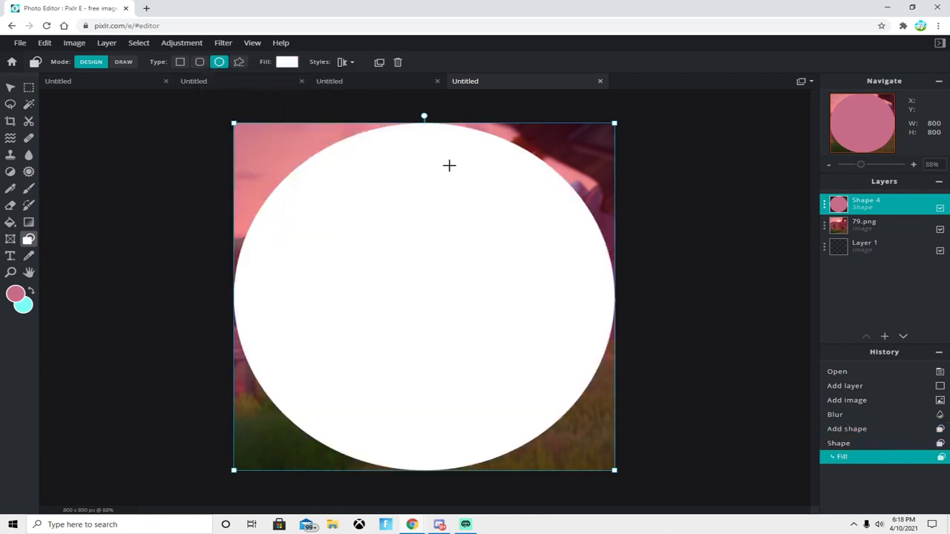
Step: Give the circle a white outline of size 15 and remove its fill
left_click(346, 64)
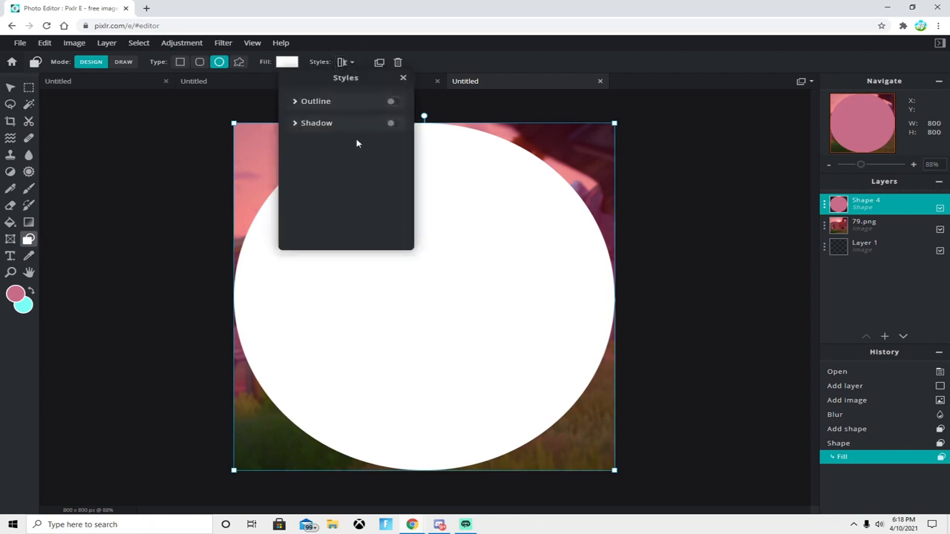
left_click(394, 102)
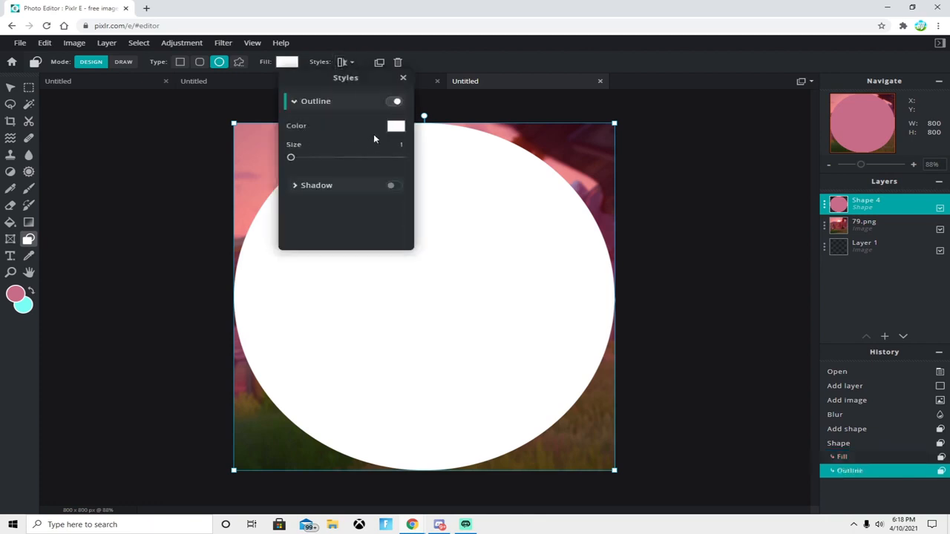
left_click(288, 62)
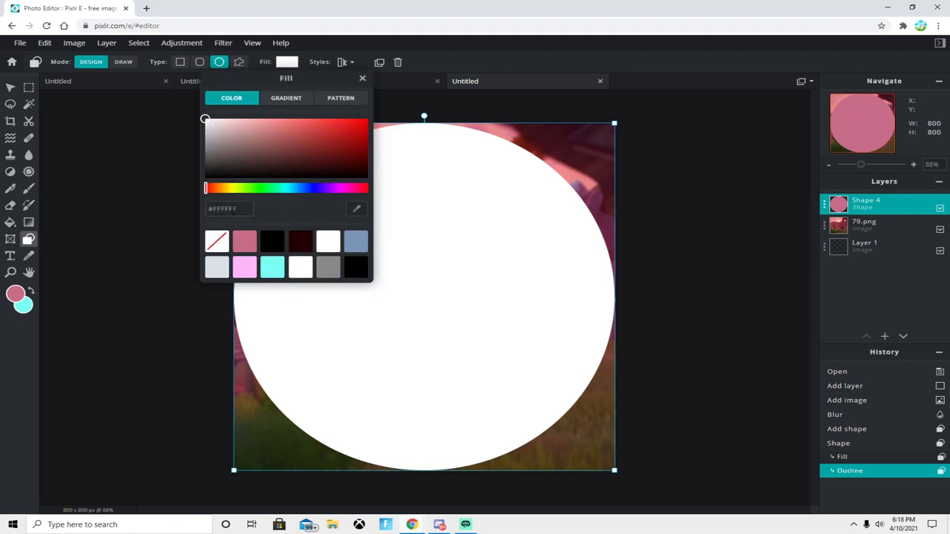
left_click(217, 241)
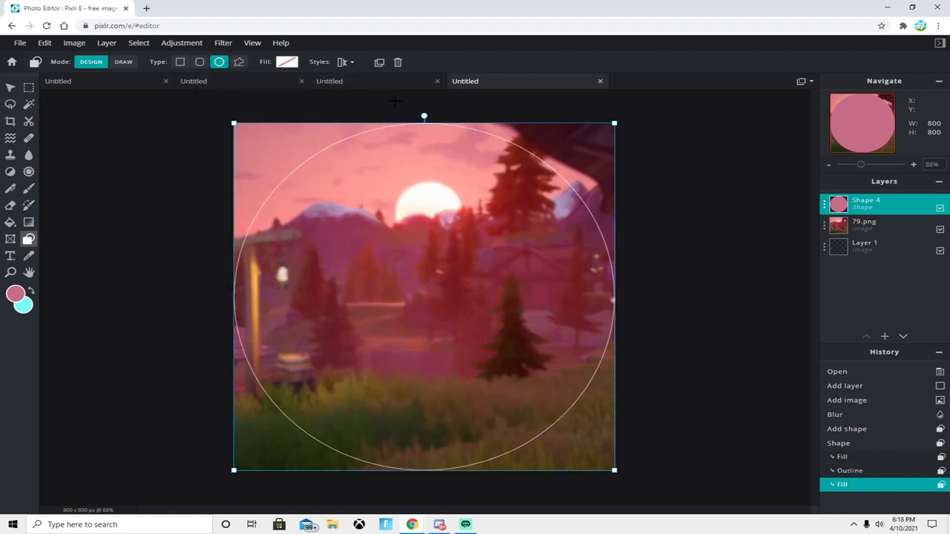
left_click(346, 64)
mouse_move(291, 157)
left_mouse_down()
mouse_move(318, 162)
mouse_move(308, 166)
left_mouse_up()
left_click(717, 272)
scroll(611, 250, "up", 1)
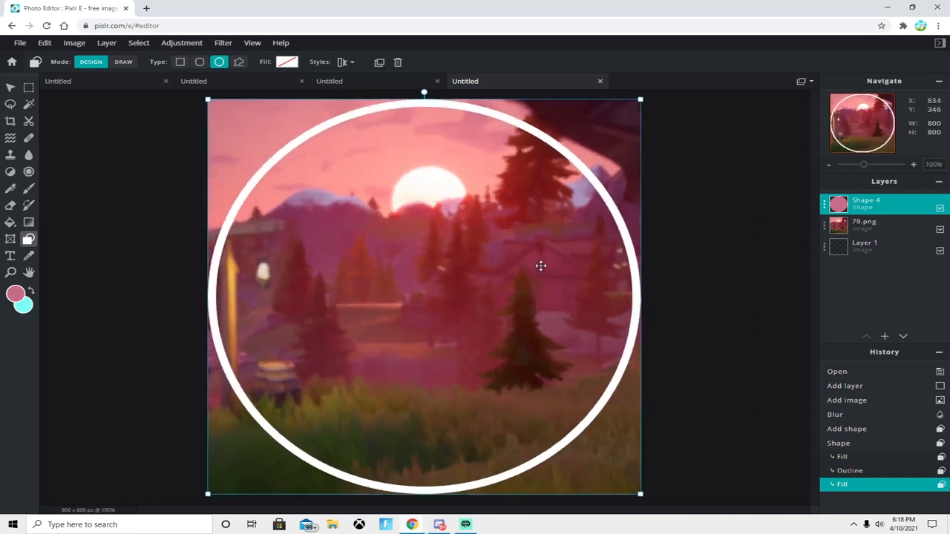
Step: Add a black shadow to the white circle outline, keeping the default shadow settings
scroll(443, 181, "down", 1)
left_click(346, 61)
left_click(396, 186)
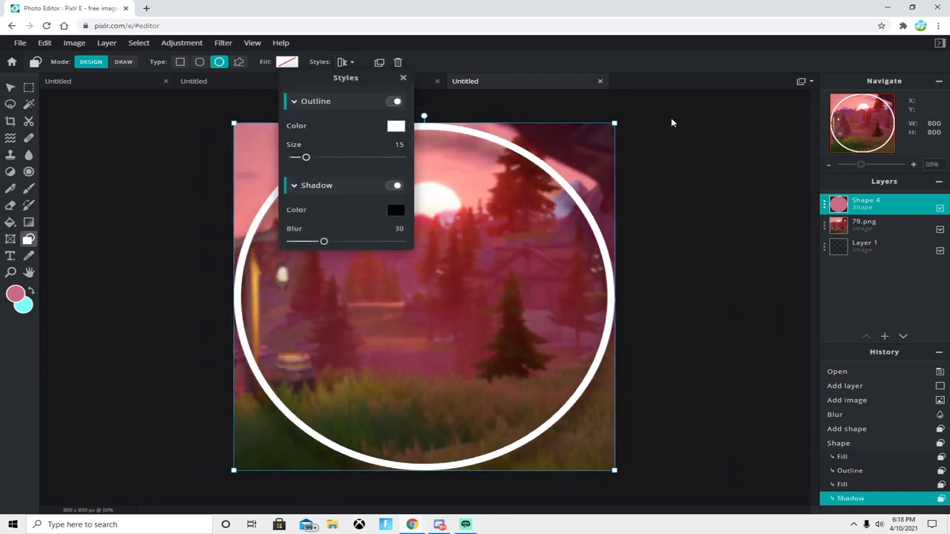
left_click(403, 77)
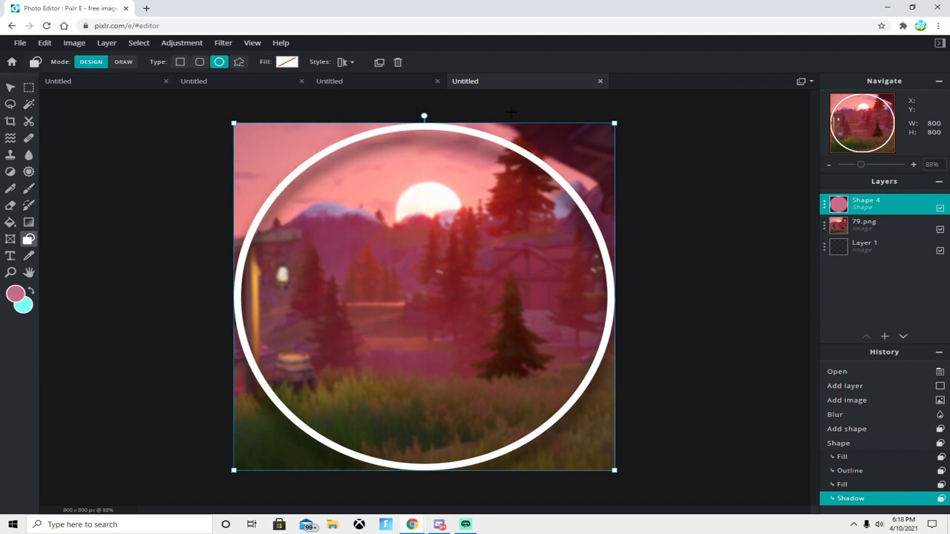
Step: Duplicate the circle outline layer and place the copy directly beneath the original
right_click(419, 211)
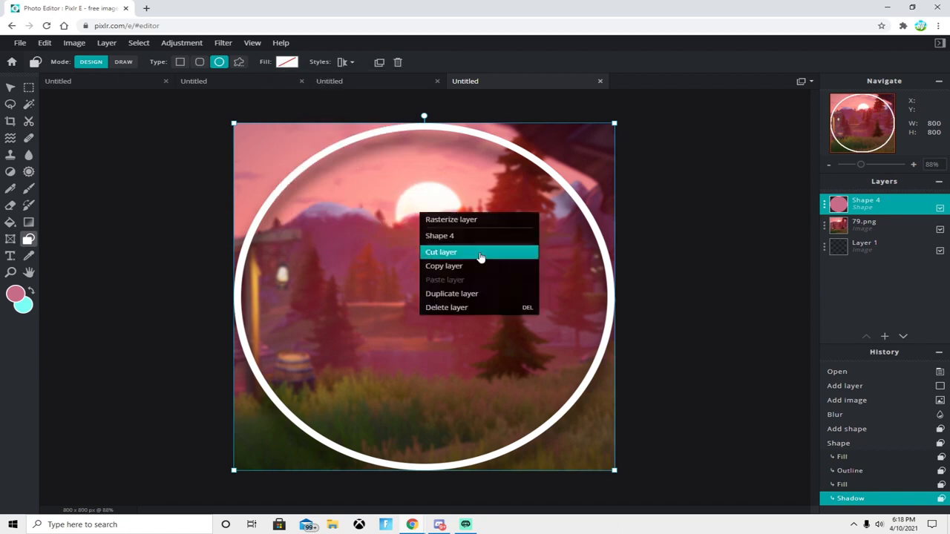
left_click(486, 295)
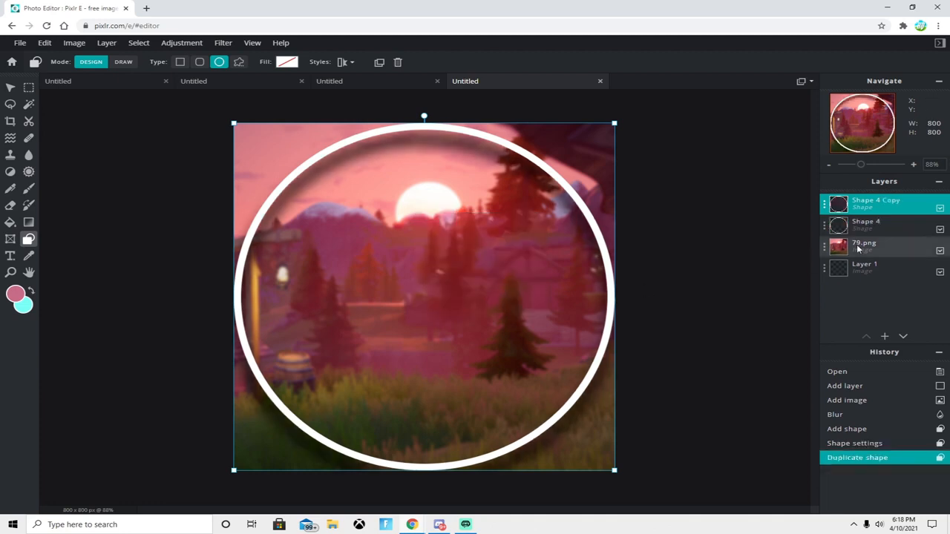
left_click_drag(862, 211, 862, 232)
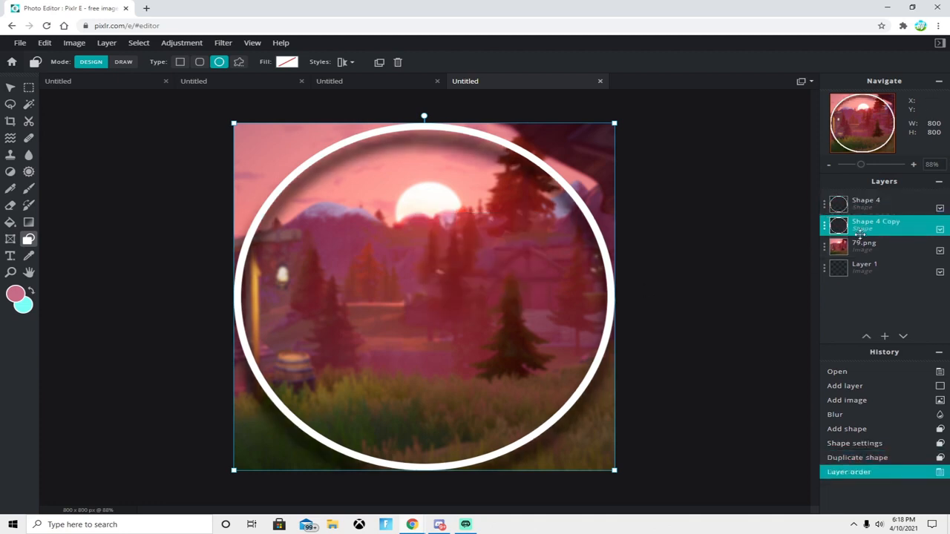
Step: Turn off the outline and shadow on the lower circle copy and fill it with pink #CA6C89
scroll(475, 112, "up", 1)
left_click(344, 63)
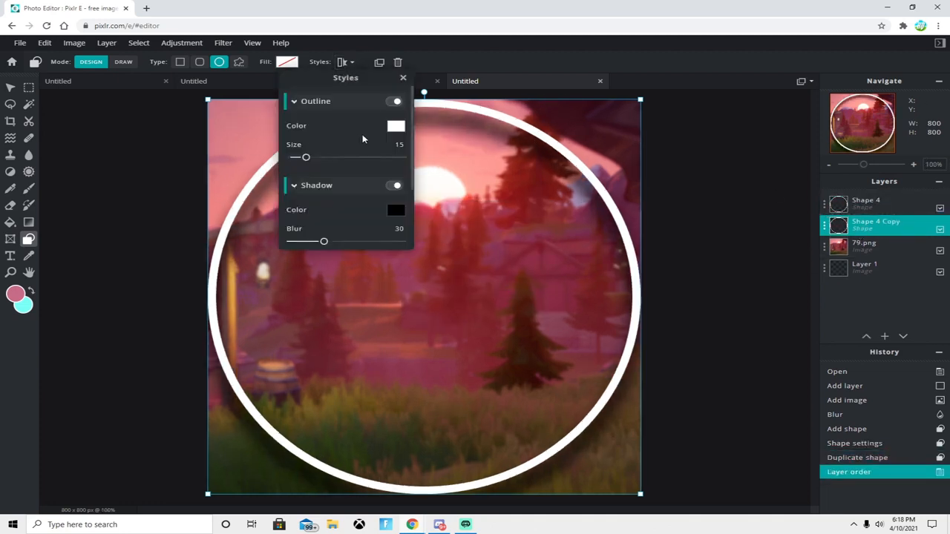
left_click(393, 103)
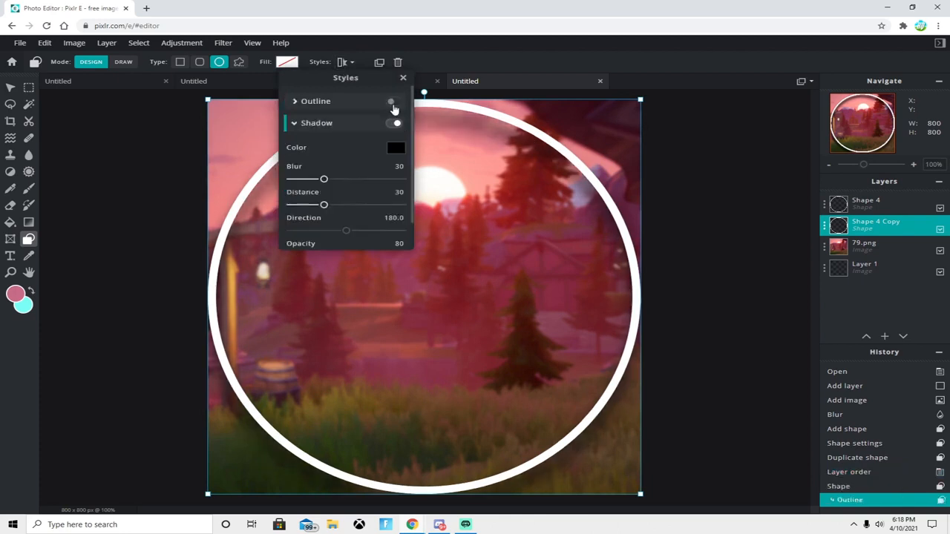
left_click(391, 123)
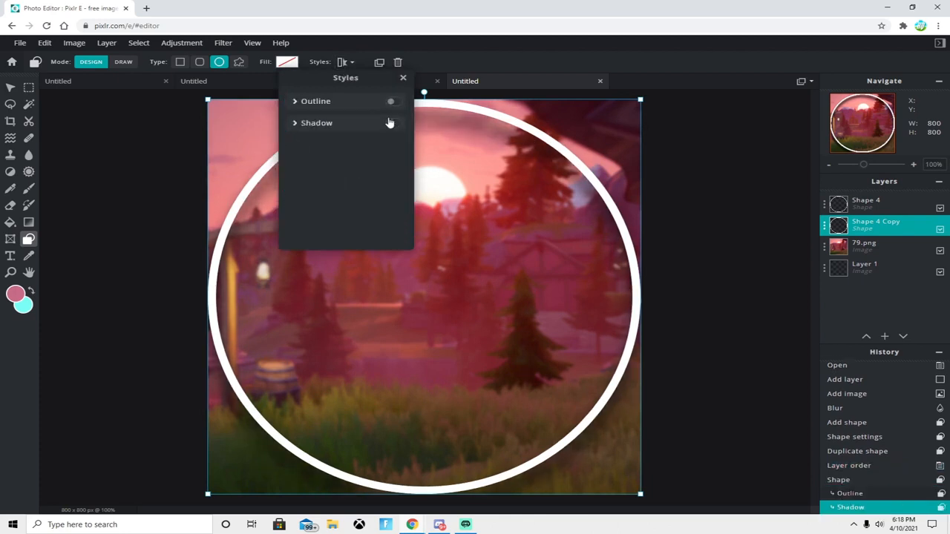
left_click(290, 61)
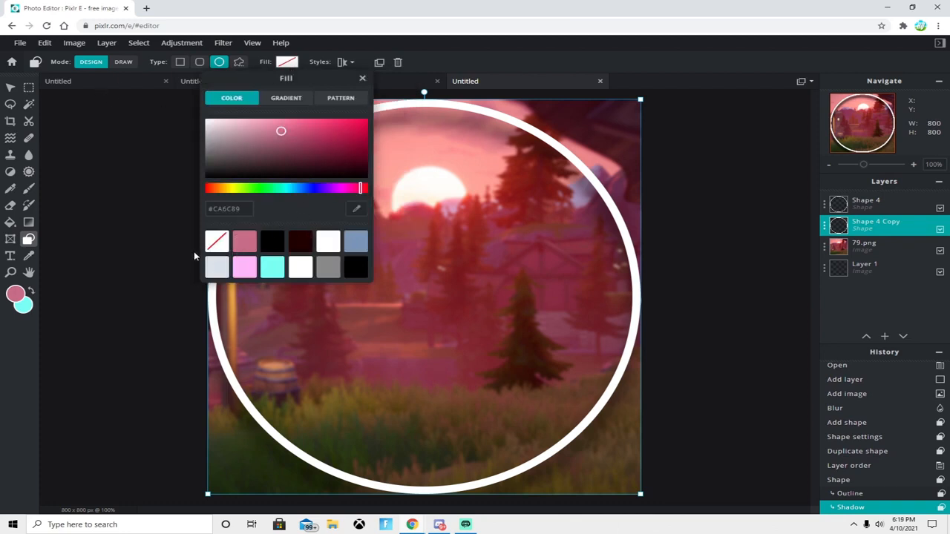
left_click(245, 244)
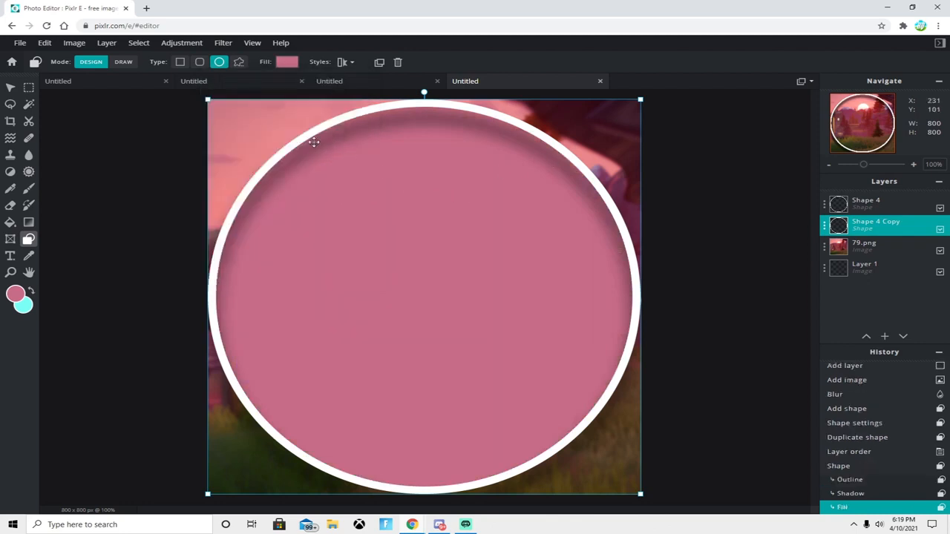
Step: Lower the opacity of the pink Shape 4 Copy layer so the blurred background shows through it
scroll(438, 273, "down", 1)
scroll(502, 259, "up", 2)
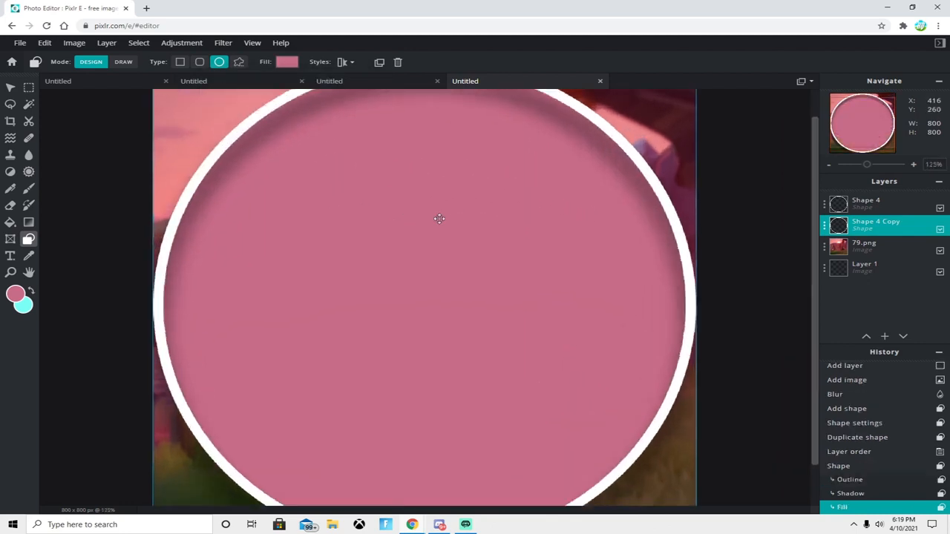
scroll(542, 219, "down", 1)
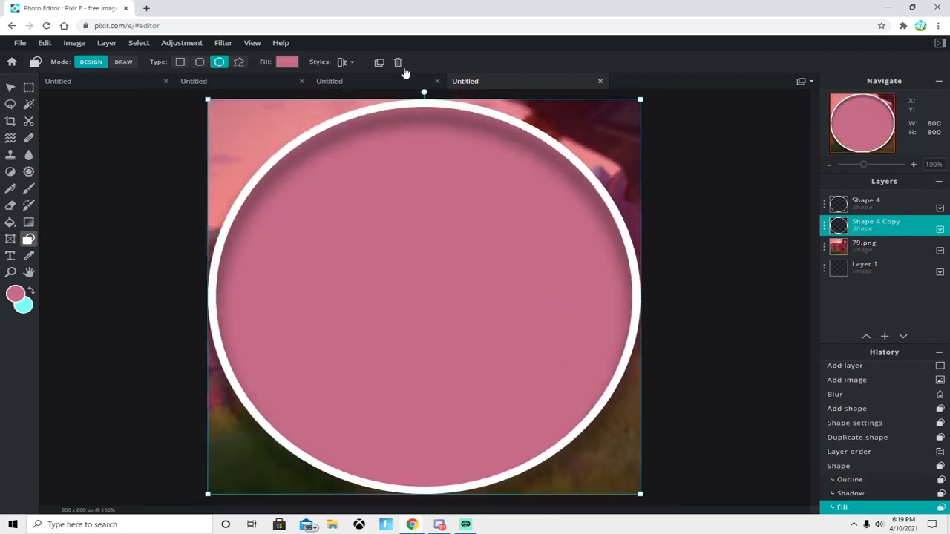
left_click(863, 230)
left_click_drag(826, 276, 770, 276)
left_click(668, 276)
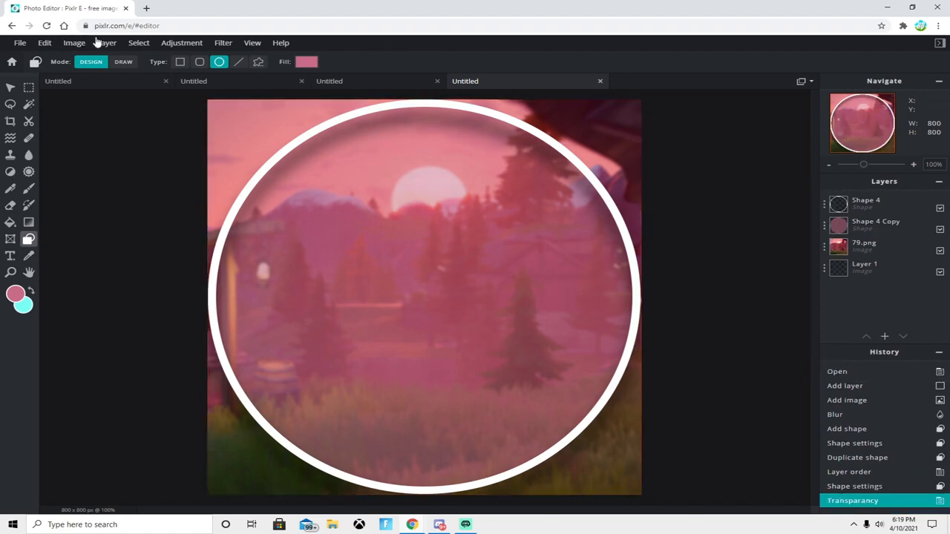
Step: Add the image "white topographic png new (2)" from Downloads as a new layer
left_click(106, 42)
left_click(134, 89)
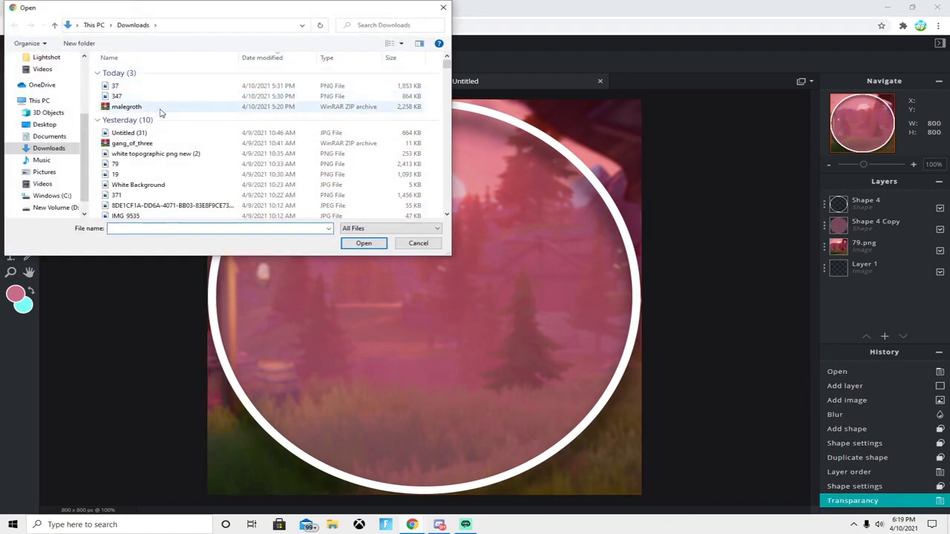
left_click(157, 156)
double_click(158, 155)
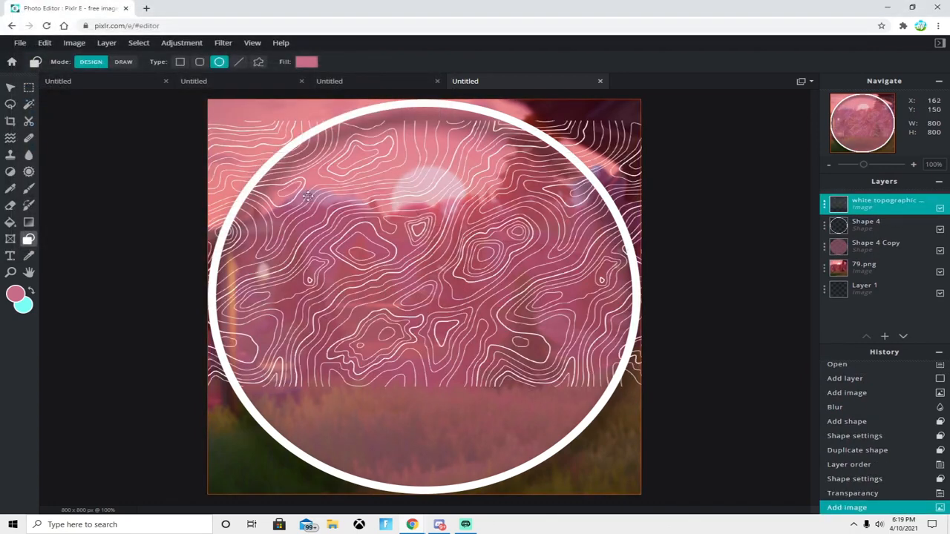
Step: Enlarge the topographic line image to about 3401 × 1912 px and position it to cover the whole canvas
left_click_drag(533, 268, 512, 250)
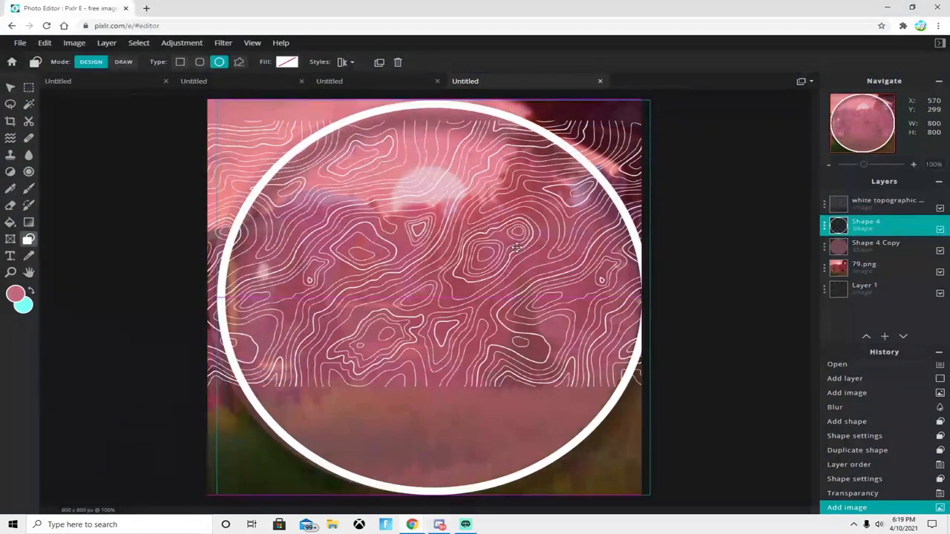
left_click(10, 88)
left_click_drag(395, 244, 520, 363)
left_click_drag(359, 179, 331, 167)
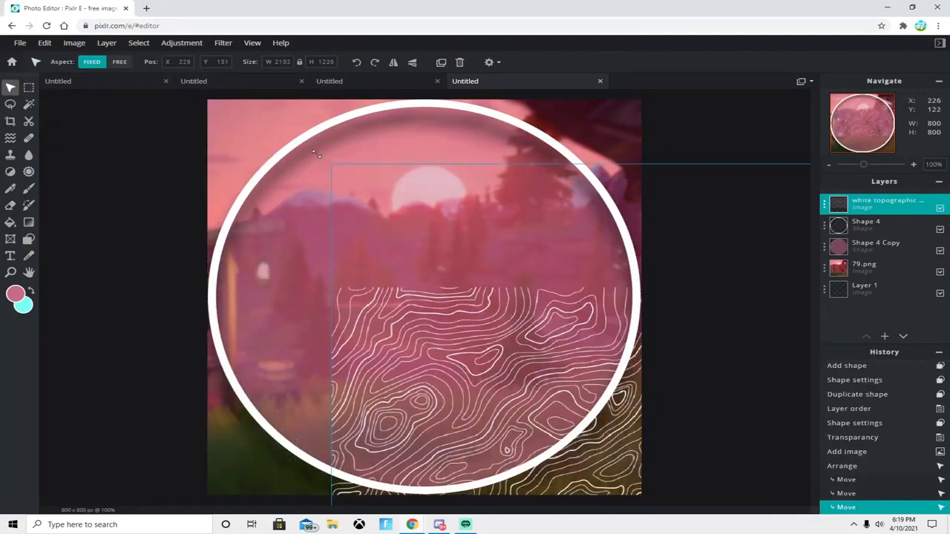
left_click_drag(492, 257, 572, 257)
left_click_drag(417, 175, 223, 149)
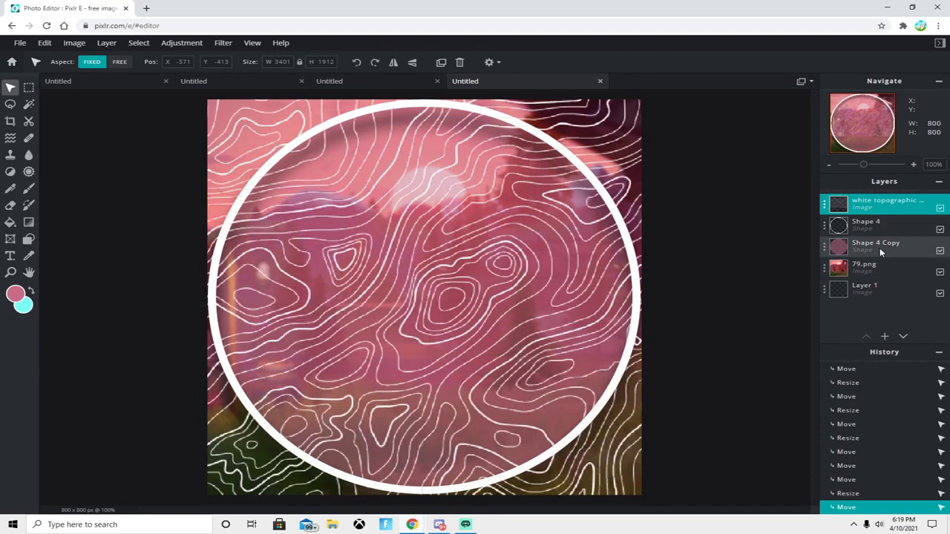
Step: Move the white topographic layer directly below Shape 4 Copy and add the character image 19.png as a new layer above it
left_click_drag(867, 208, 867, 251)
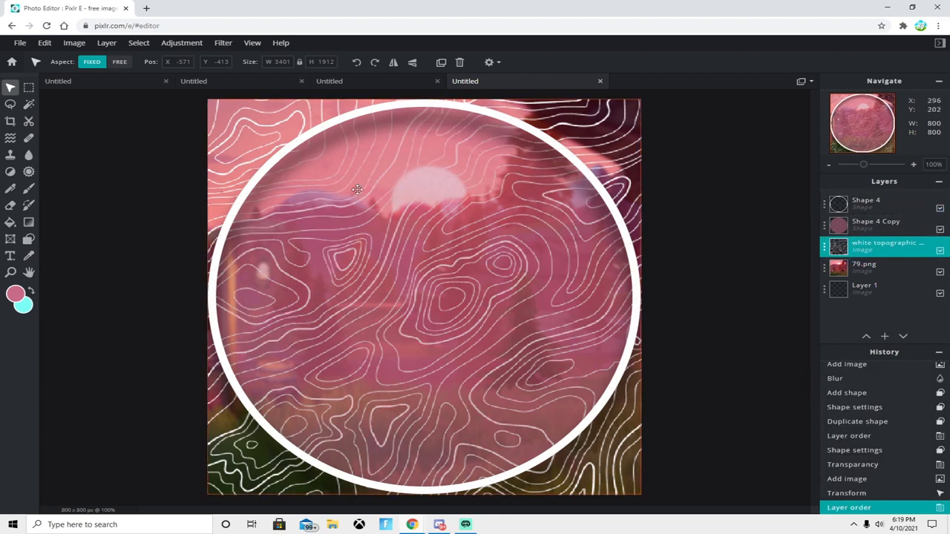
left_click(227, 117)
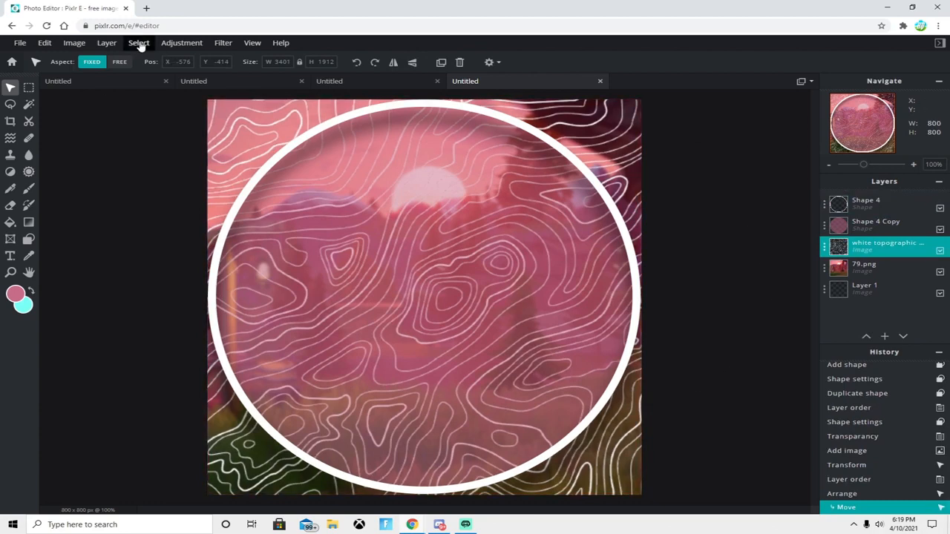
left_click(112, 45)
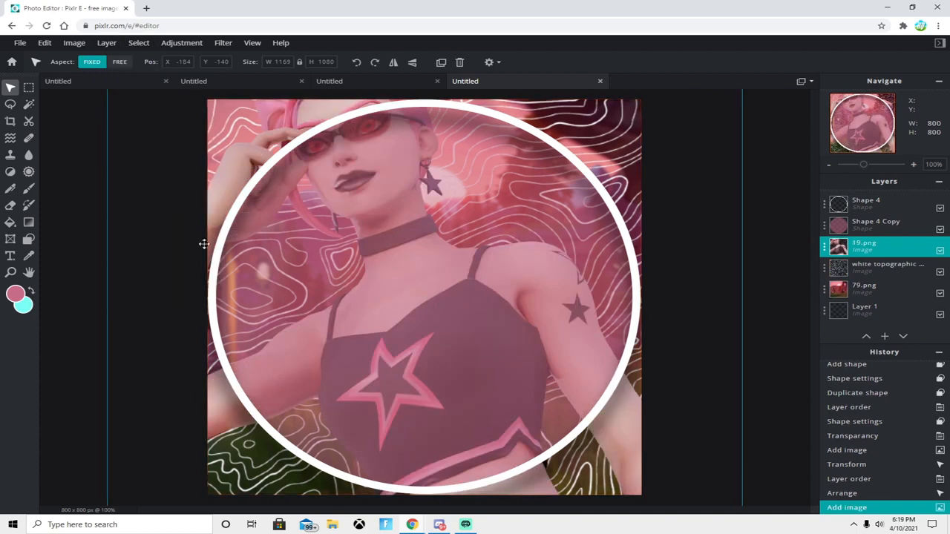
left_click(228, 115)
left_click_drag(228, 115, 226, 109)
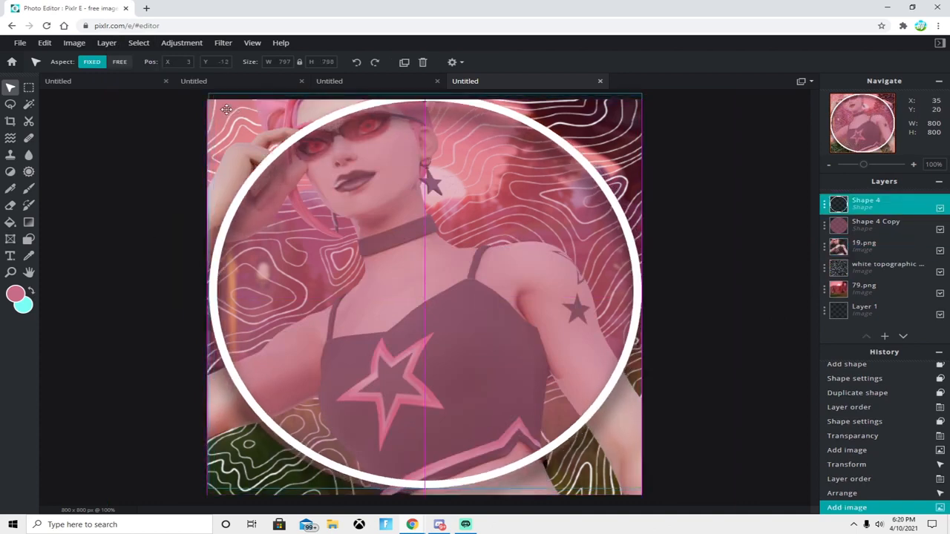
key("ctrl+z")
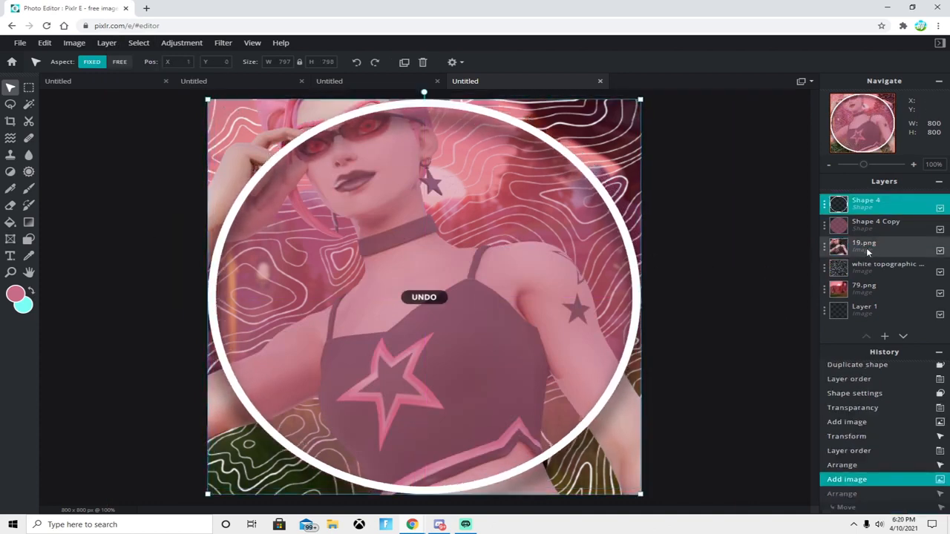
key("ctrl+z")
Step: Bring the 19.png layer to the top of the stack, then scale the character down and position it over the circle
left_click_drag(865, 249, 865, 202)
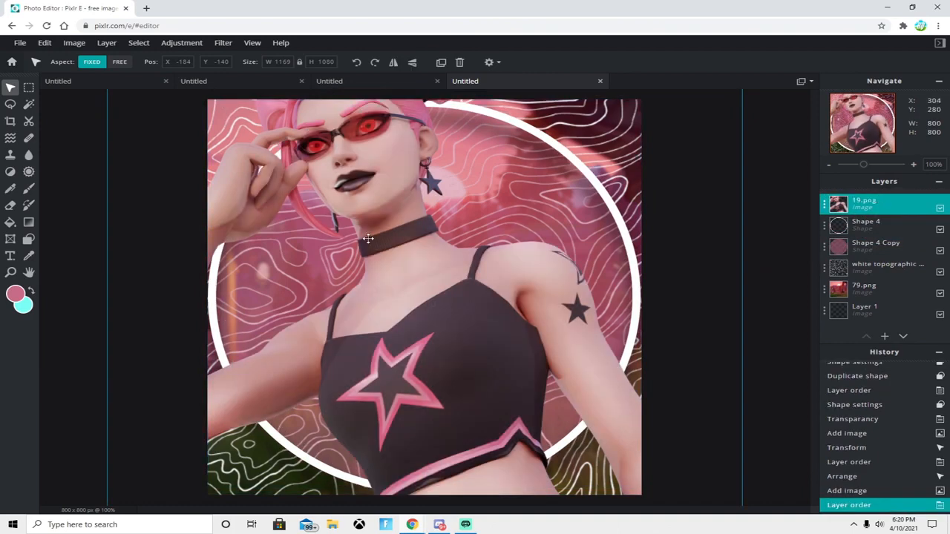
left_click_drag(364, 240, 375, 367)
left_click_drag(769, 157, 680, 244)
left_click_drag(583, 282, 599, 132)
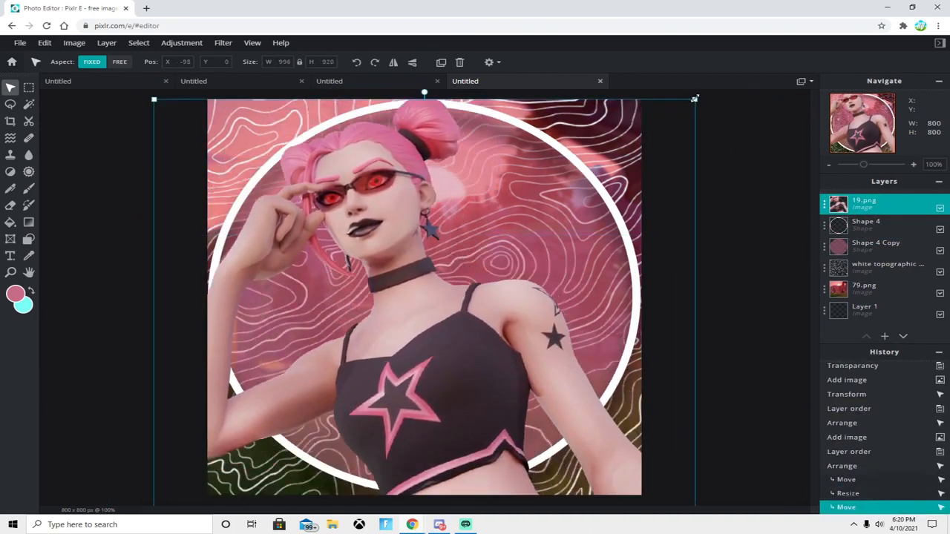
left_click_drag(695, 99, 556, 188)
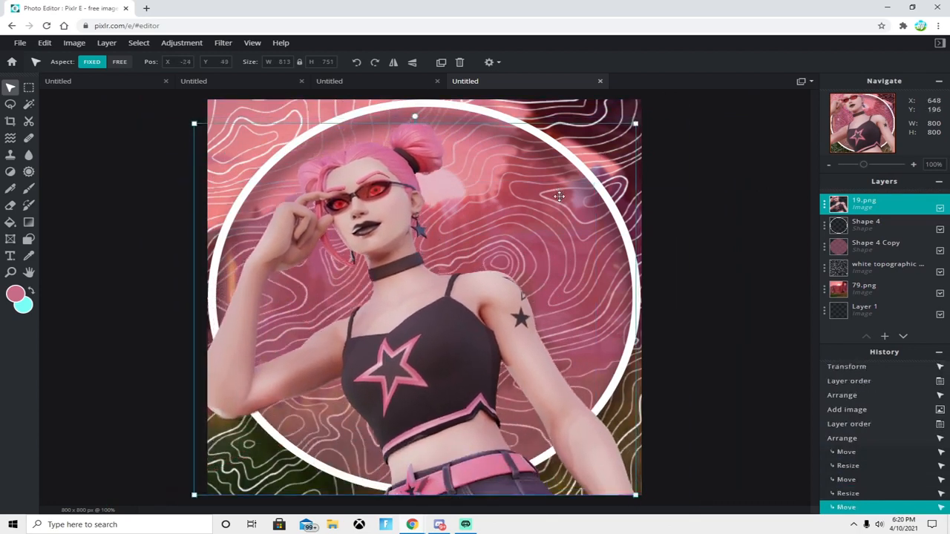
left_click_drag(642, 104, 659, 99)
left_click_drag(558, 174, 548, 185)
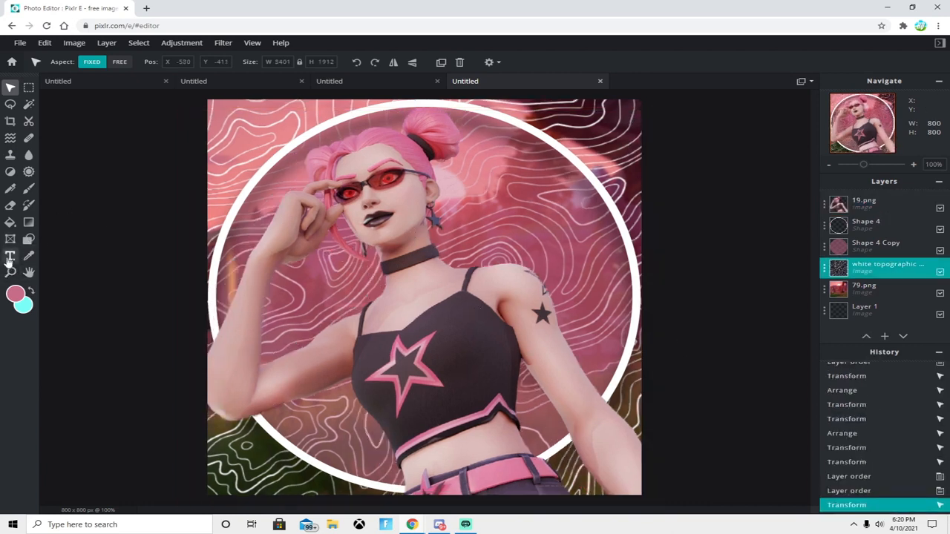
Step: Activate the Text tool and dismiss the advertisement banner over the canvas
left_click(10, 256)
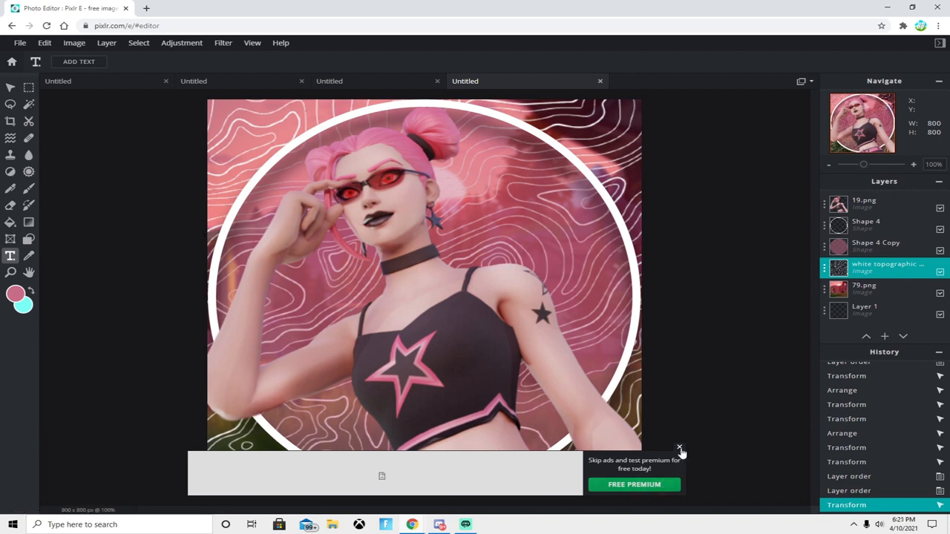
left_click(679, 449)
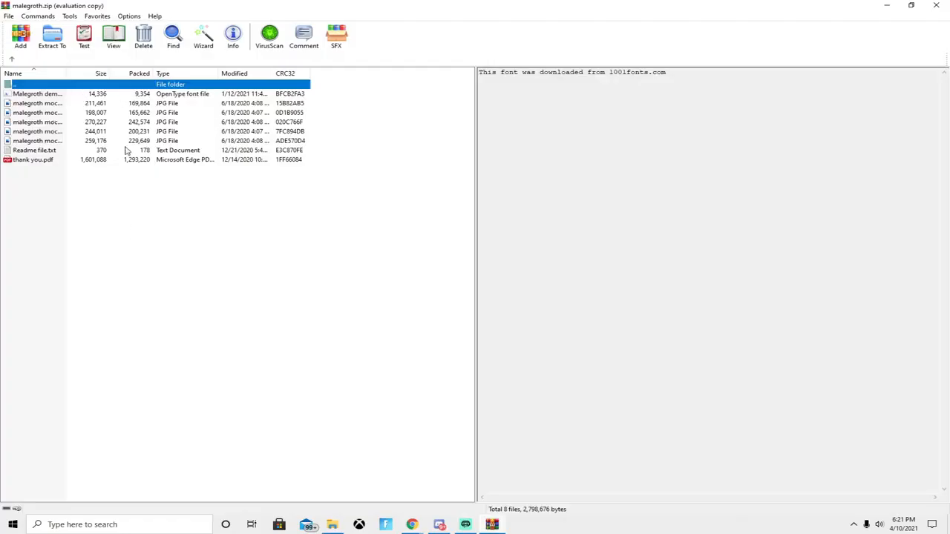
Step: Extract the Malegroth demo font file from malegroth.zip to the Desktop, replacing the existing copy, and close the WinRAR archive
left_click(50, 95)
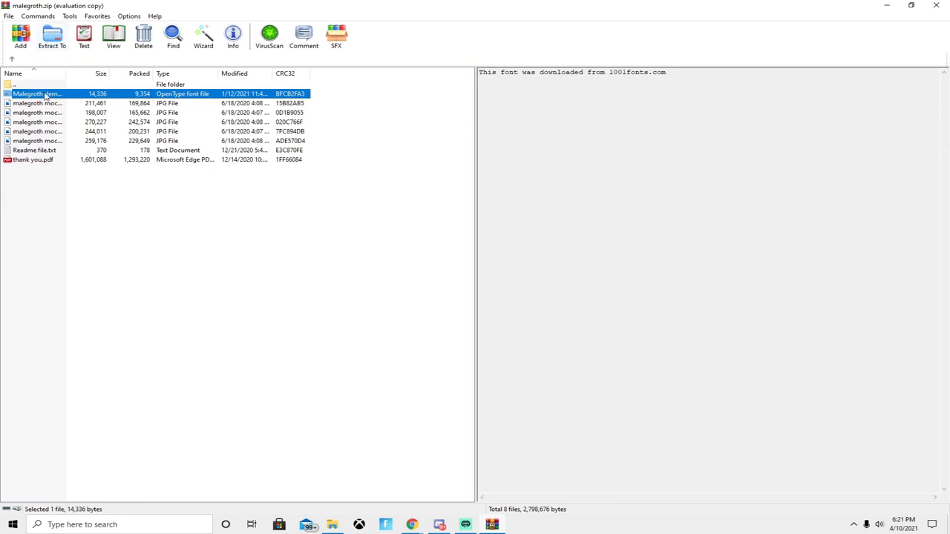
left_click(52, 41)
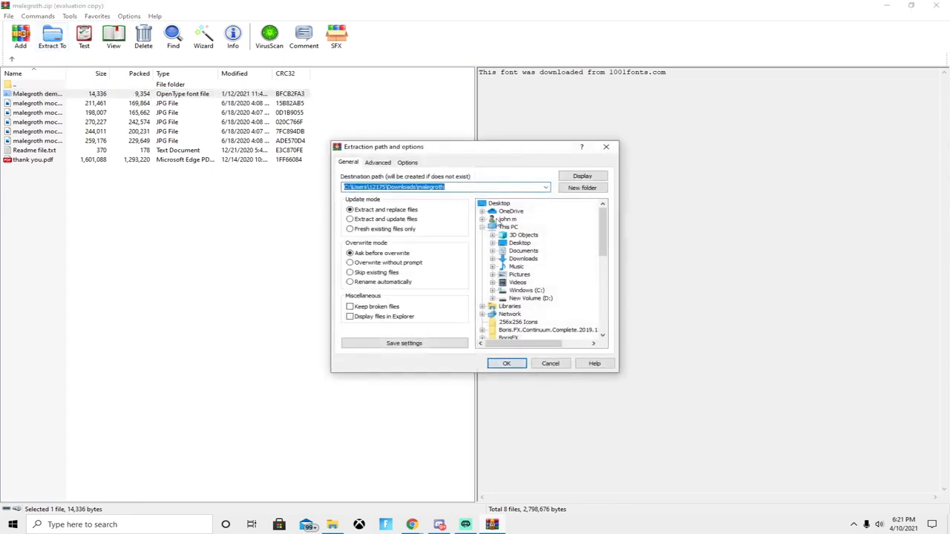
left_click(497, 203)
left_click(507, 364)
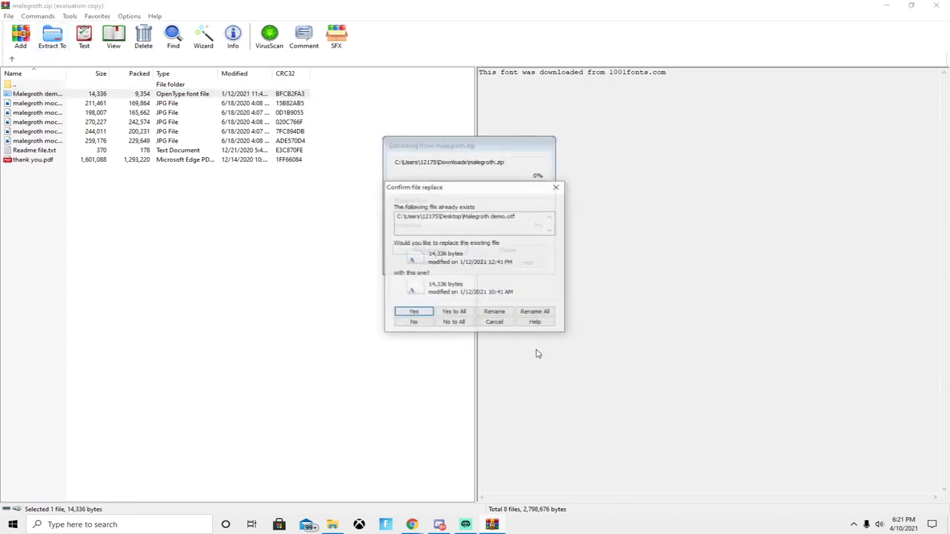
left_click(424, 313)
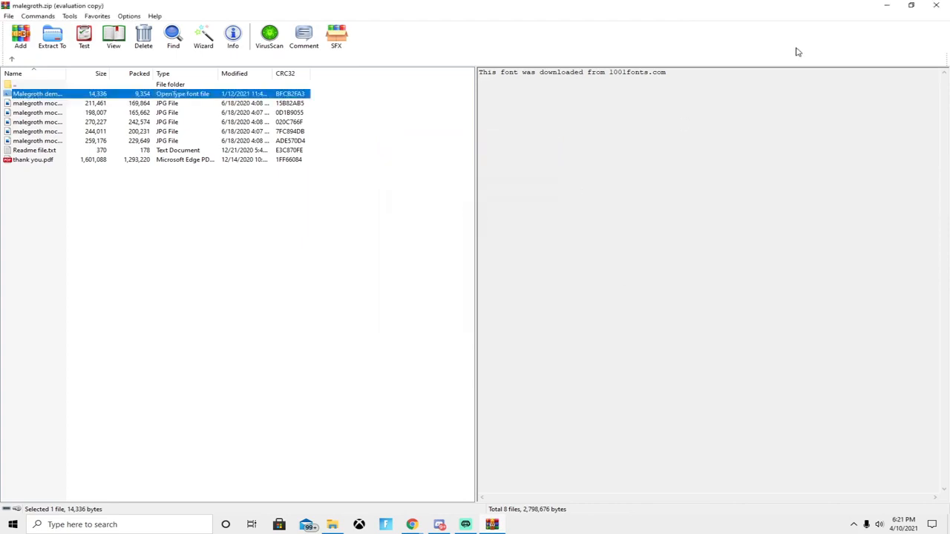
left_click(932, 5)
Step: Add a text layer, load the Malegroth demo font from the Desktop as a local font and apply it to the text
left_click(78, 61)
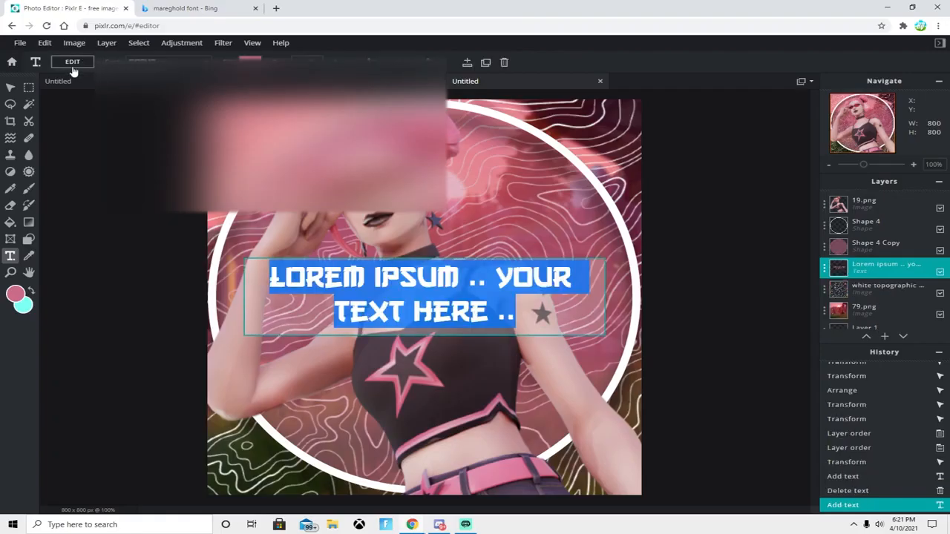
left_click(169, 61)
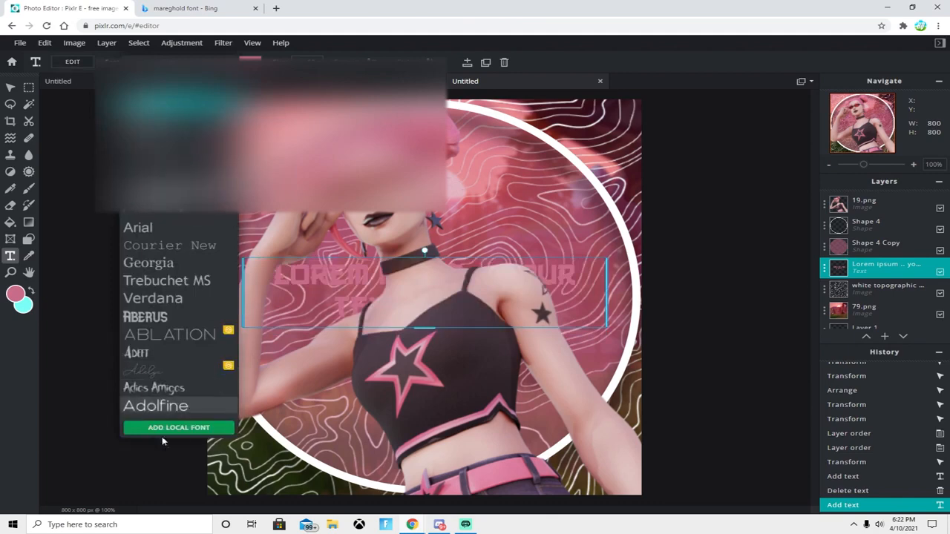
left_click(180, 428)
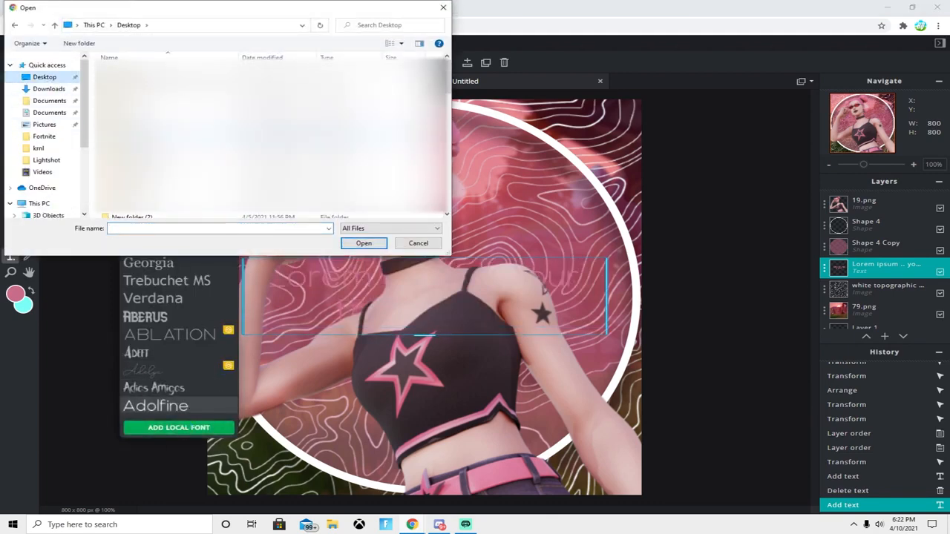
scroll(267, 137, "down", 5)
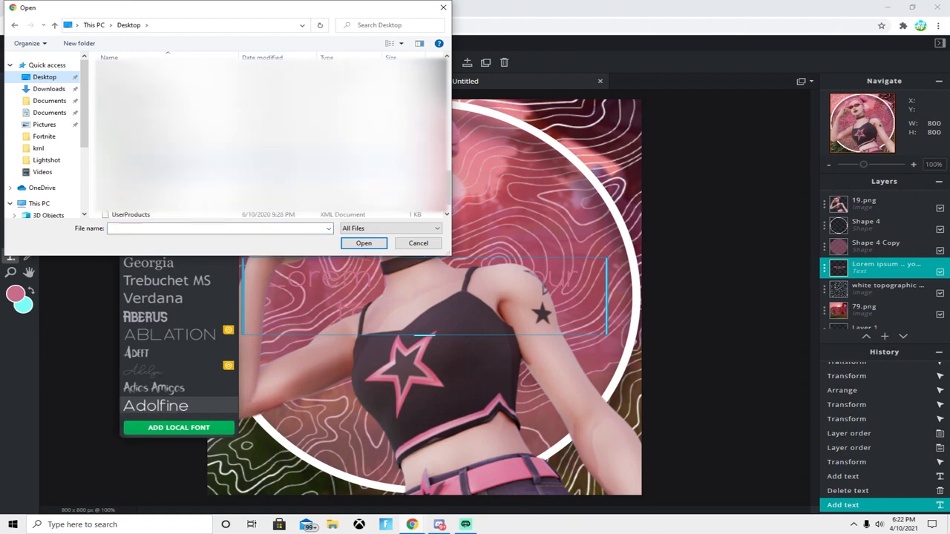
scroll(268, 137, "up", 3)
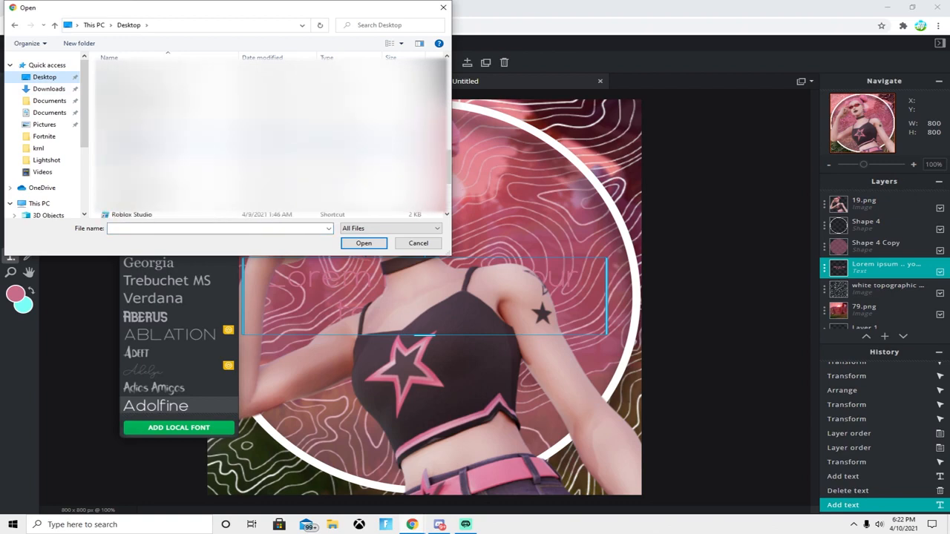
double_click(165, 142)
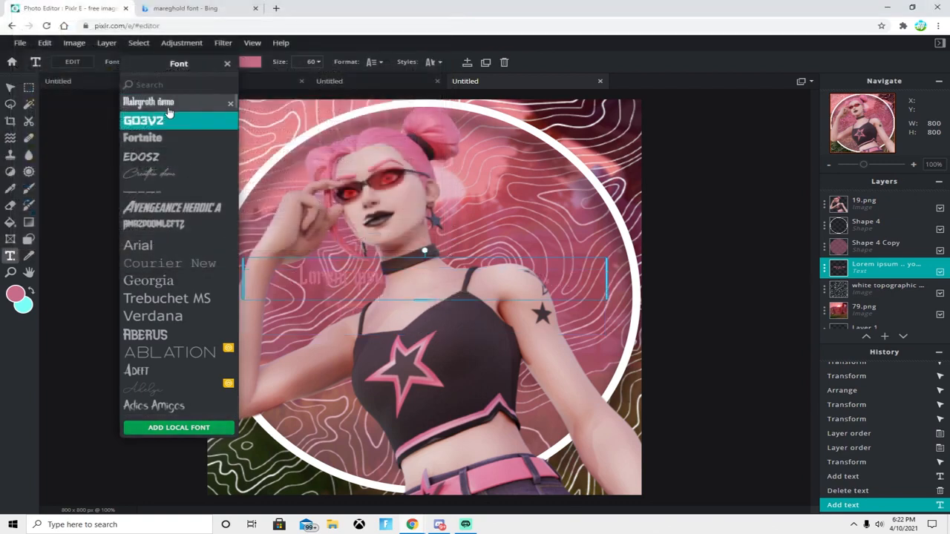
left_click(169, 109)
Step: Fill the placeholder text with white and bring its layer to the top, above 19.png
left_click_drag(425, 294, 438, 312)
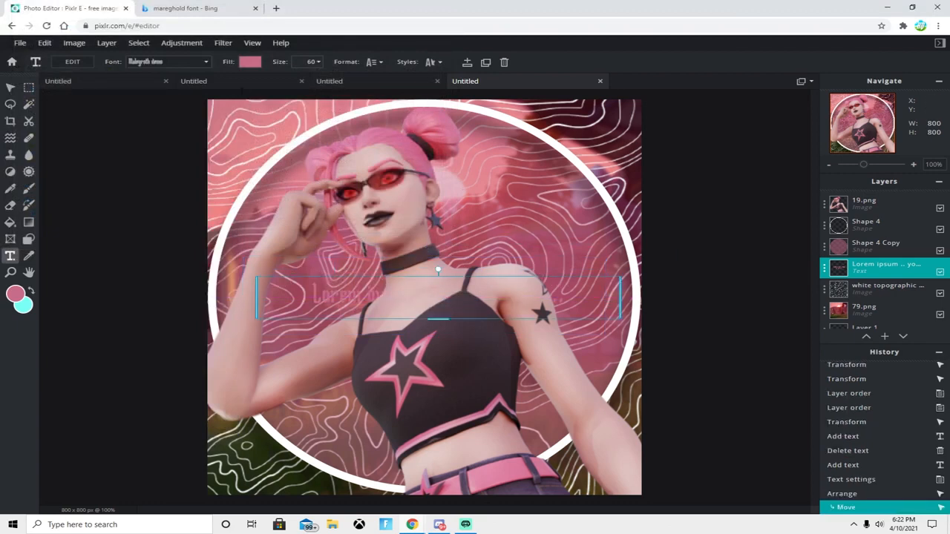
left_click(250, 62)
left_click(452, 313)
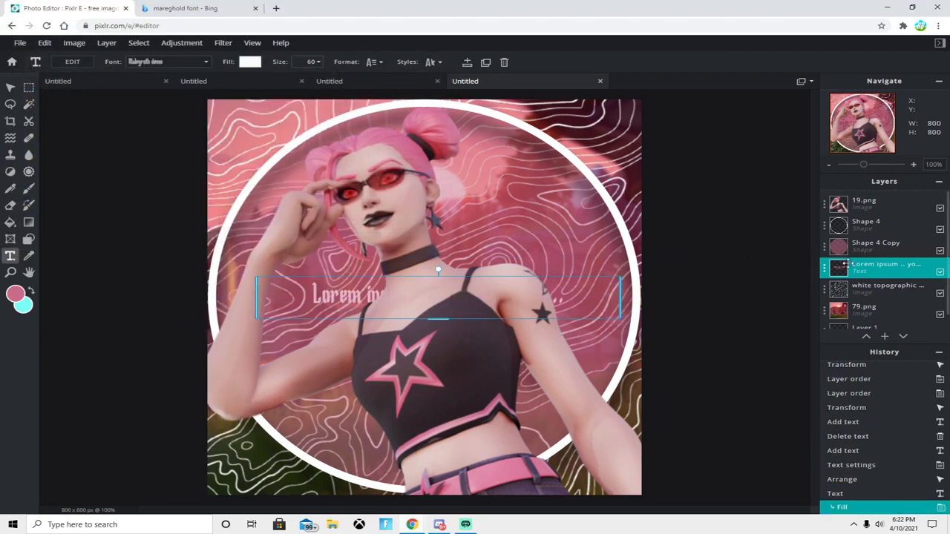
left_click_drag(882, 267, 882, 203)
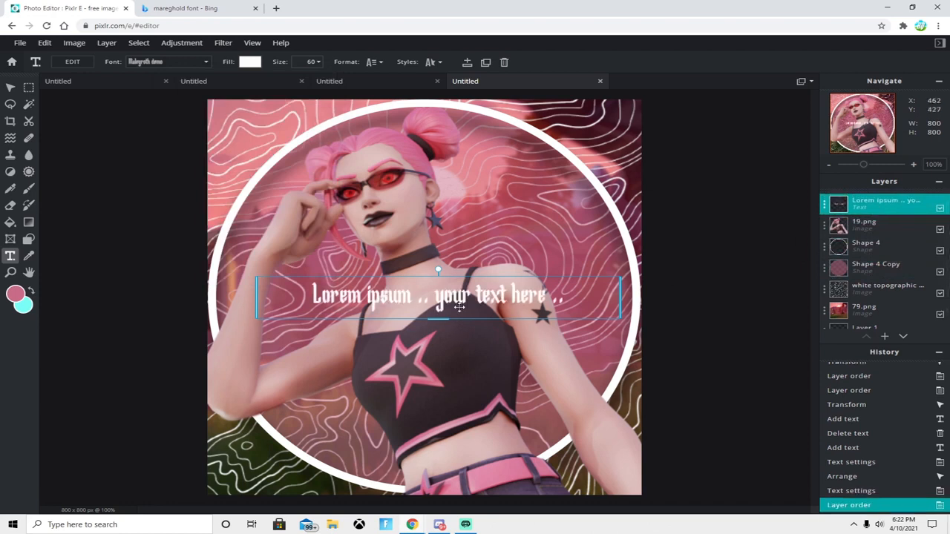
Step: Replace the placeholder text with "Hqiit"
double_click(462, 301)
key("BackSpace")
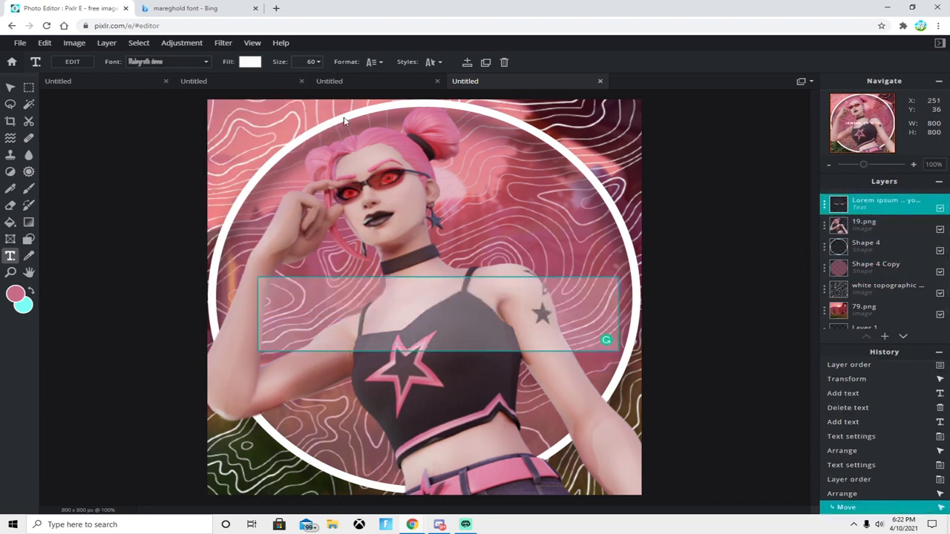
type("Hquit")
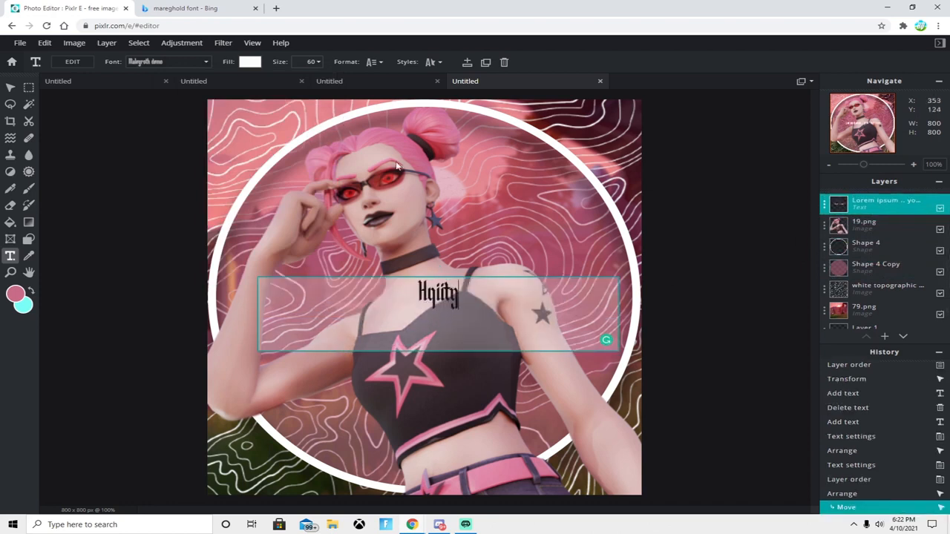
left_click(376, 190)
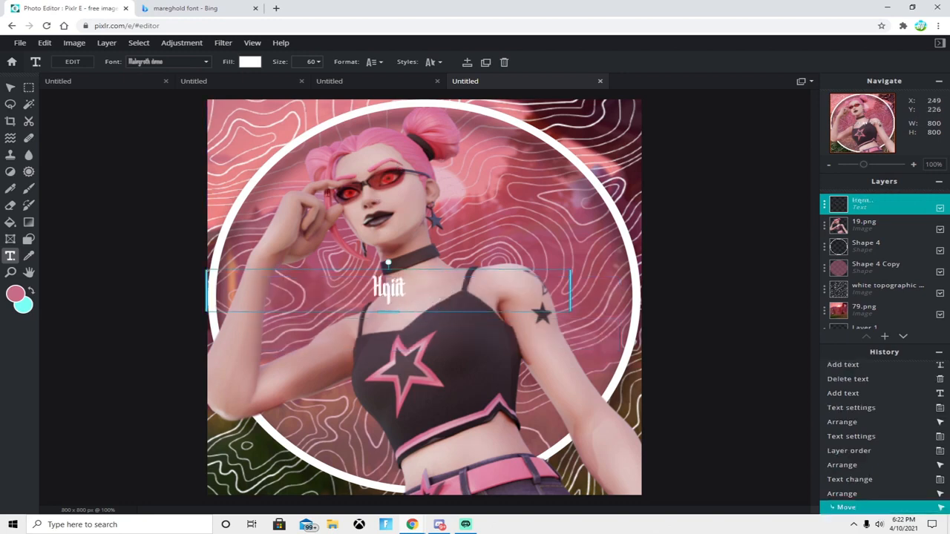
Step: Set the Hqiit text size to 350 and center the text horizontally on the canvas over the character's chest
left_click(312, 62)
type("350")
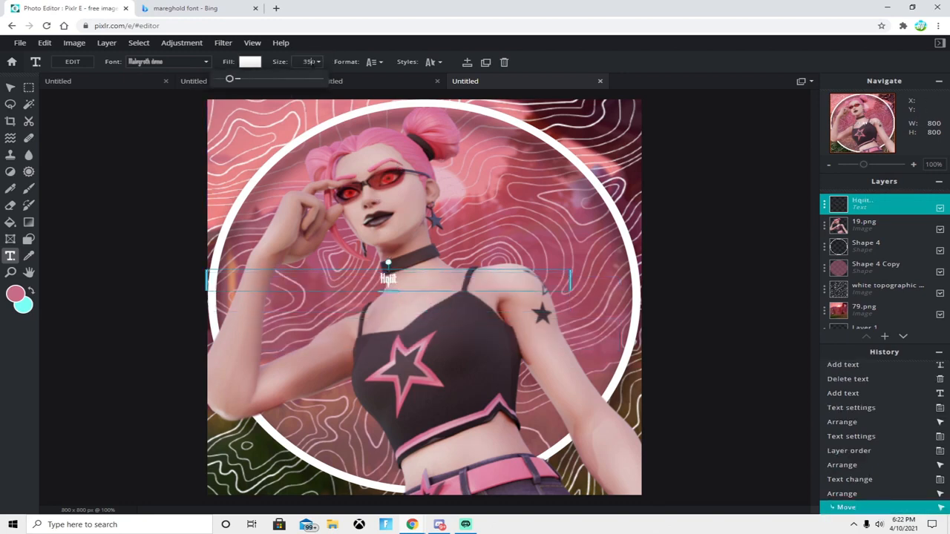
left_click_drag(396, 348, 441, 306)
key("Left")
key("Left")
key("Left")
key("Left")
key("Left")
key("Left")
key("Left")
left_click_drag(379, 306, 399, 305)
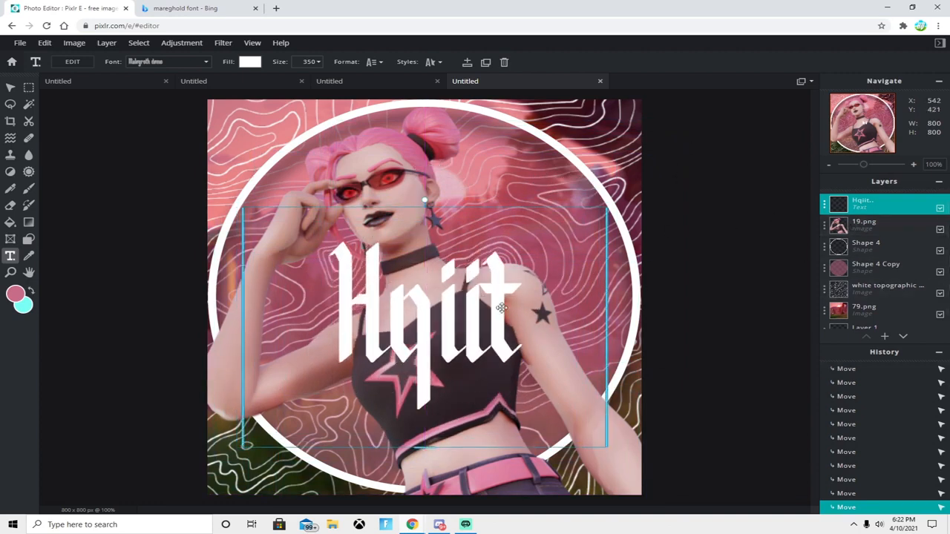
Step: Move the Hqiit text layer directly below the 19.png layer so the text sits behind the character
left_click_drag(861, 203, 858, 236)
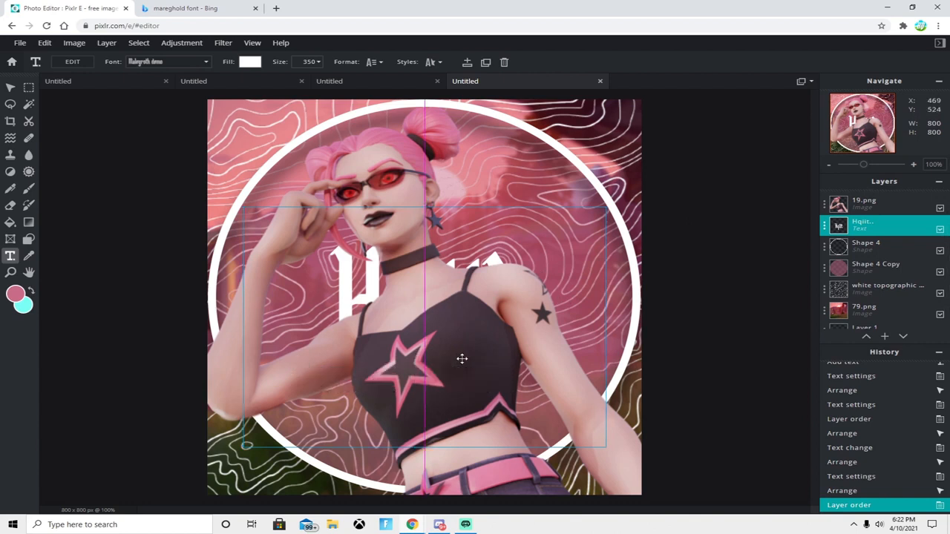
left_click_drag(461, 359, 461, 359)
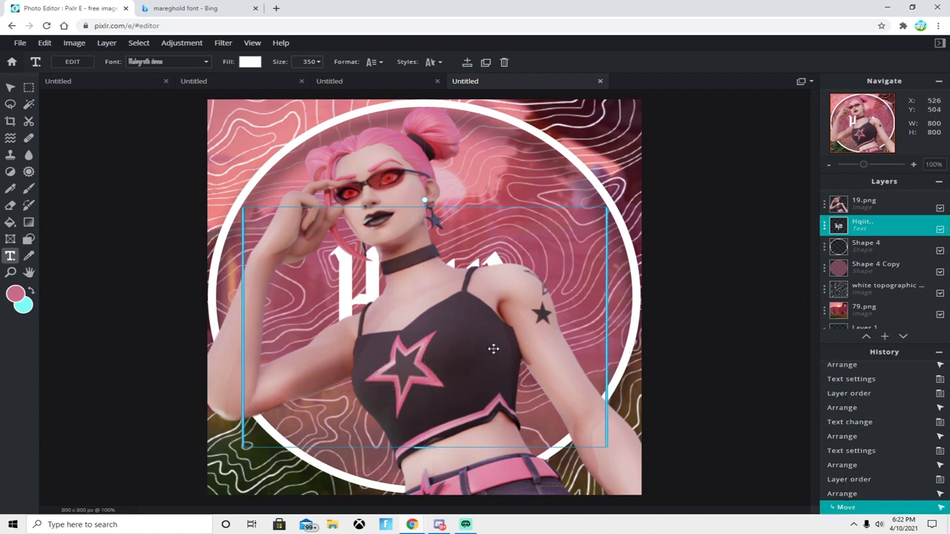
left_click_drag(465, 338, 485, 326)
key("ctrl+z")
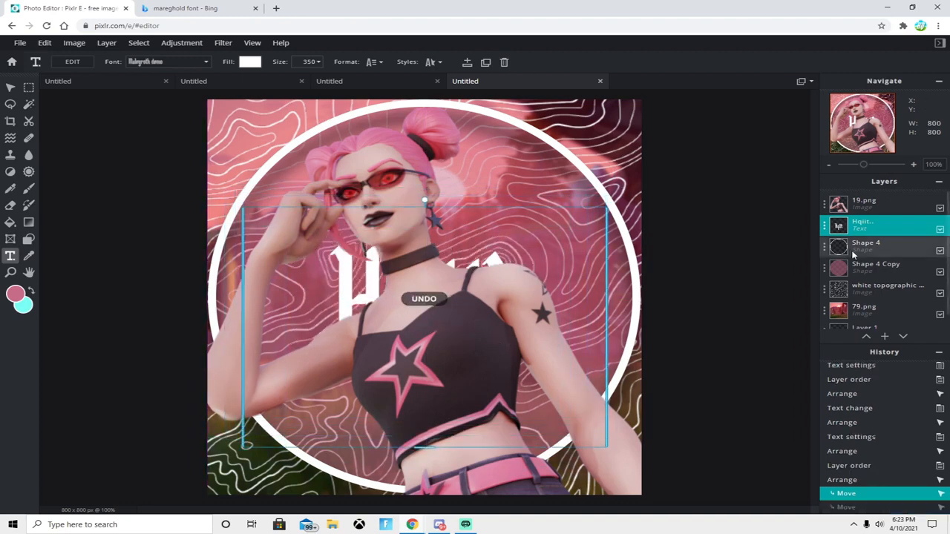
Step: Duplicate the Hqiit text layer and move the copy above the 19.png layer
left_click(865, 226)
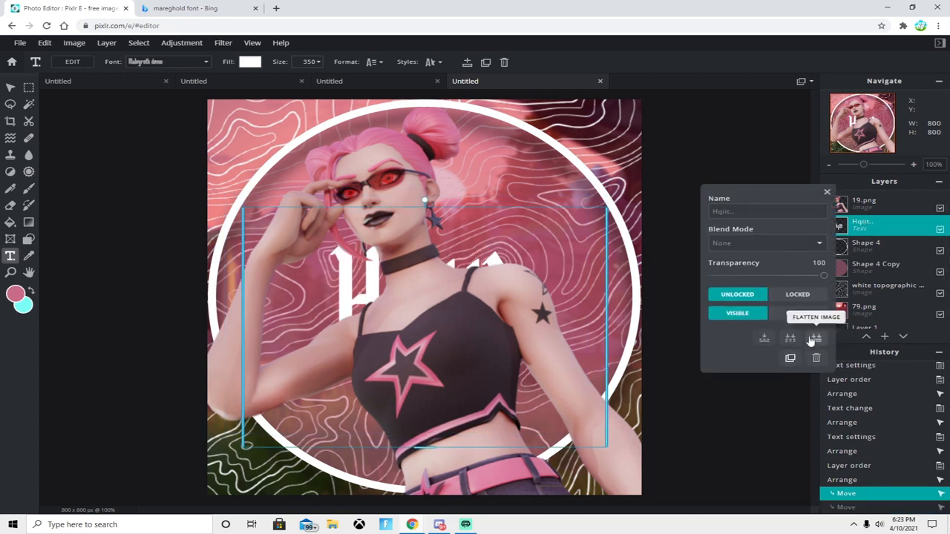
left_click(817, 338)
left_click_drag(881, 228, 881, 205)
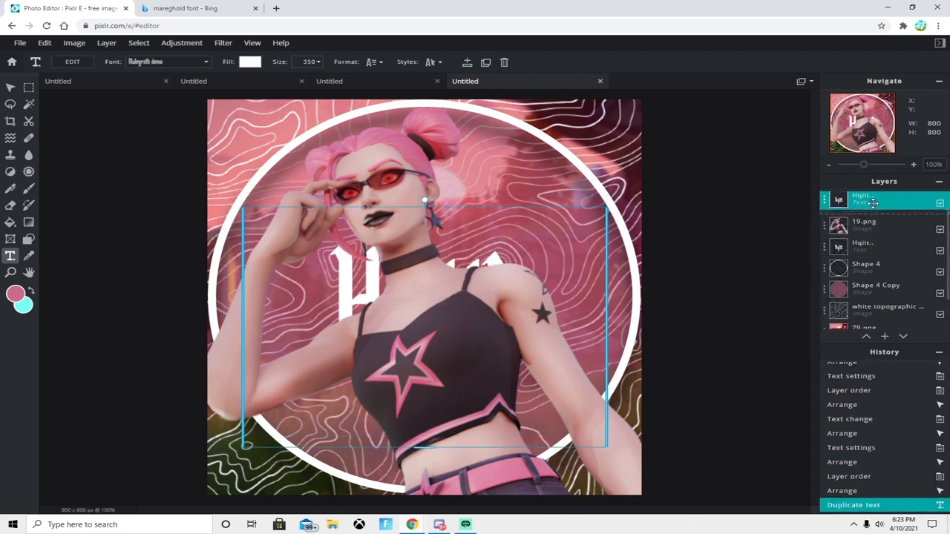
Step: Give the top Hqiit text layer a black punched-out outline with size 5
left_click(431, 63)
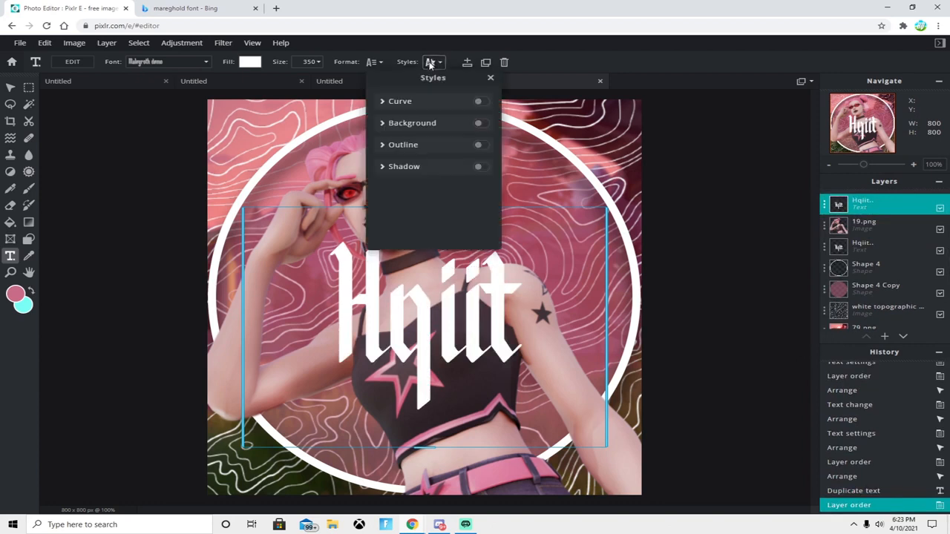
left_click(477, 146)
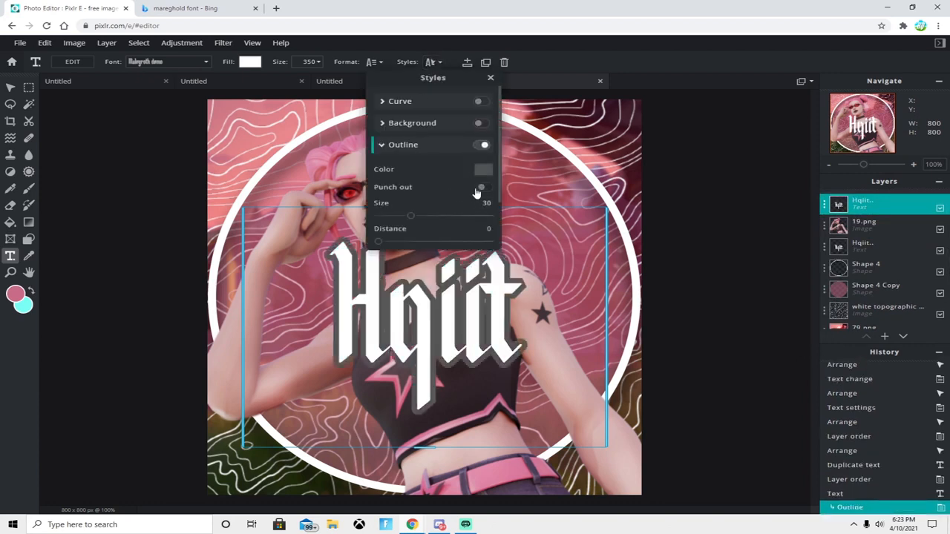
left_click(483, 188)
left_click_drag(410, 218, 380, 218)
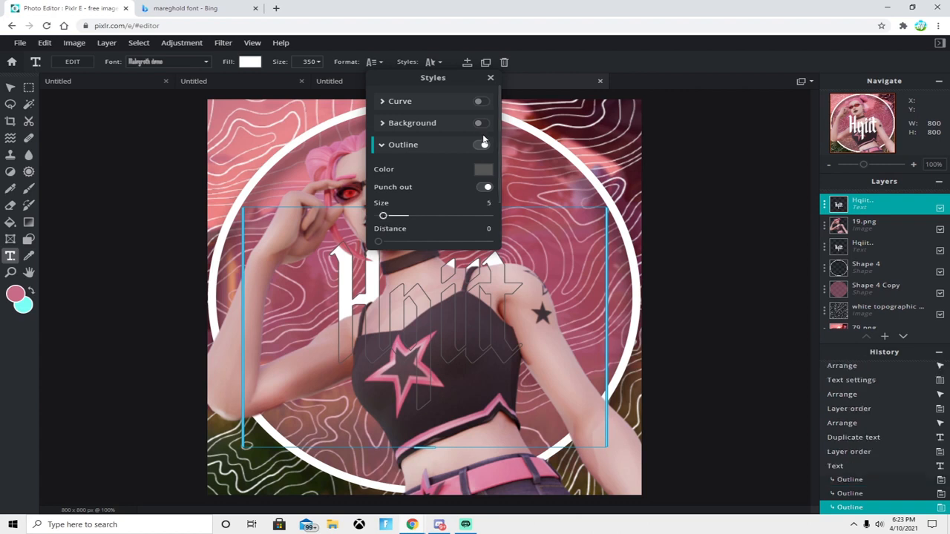
left_click(482, 170)
left_click(489, 336)
left_click(572, 355)
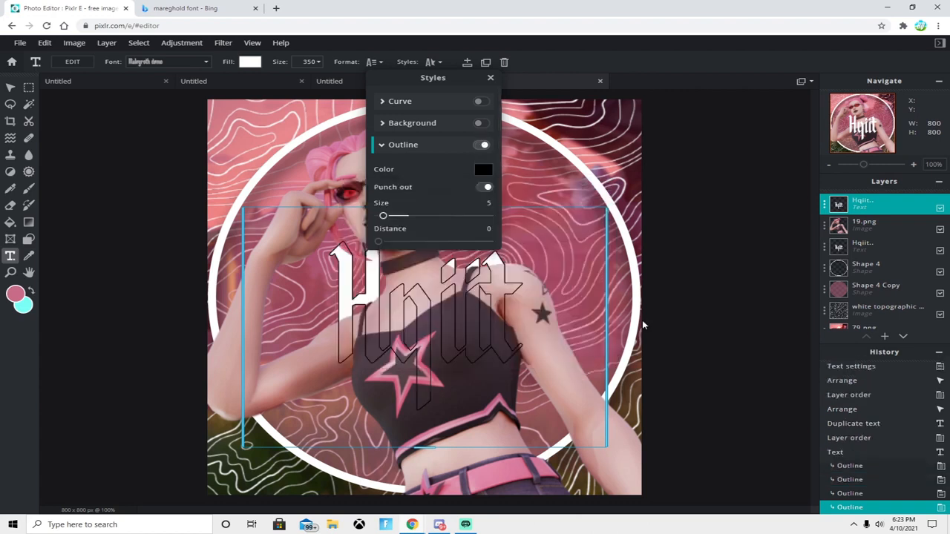
left_click(484, 242)
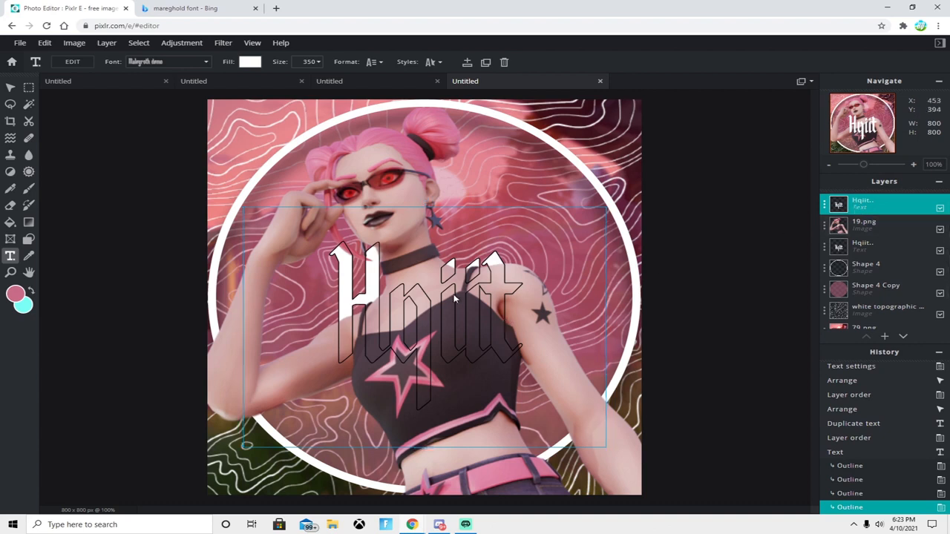
Step: Set the top Hqiit text layer's transparency to 50
left_click(825, 205)
left_click(776, 280)
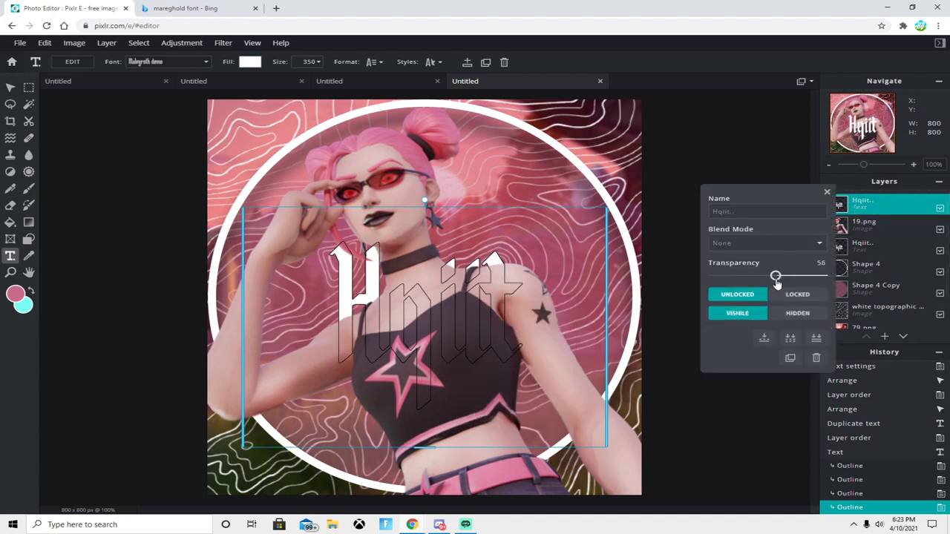
mouse_move(781, 285)
left_mouse_down()
mouse_move(806, 282)
mouse_move(737, 285)
mouse_move(770, 293)
left_mouse_up()
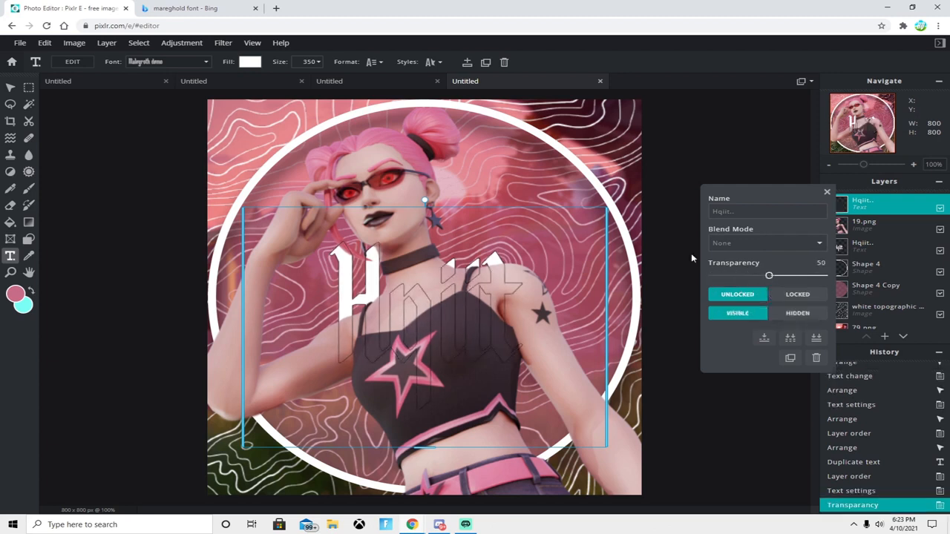
left_click(690, 117)
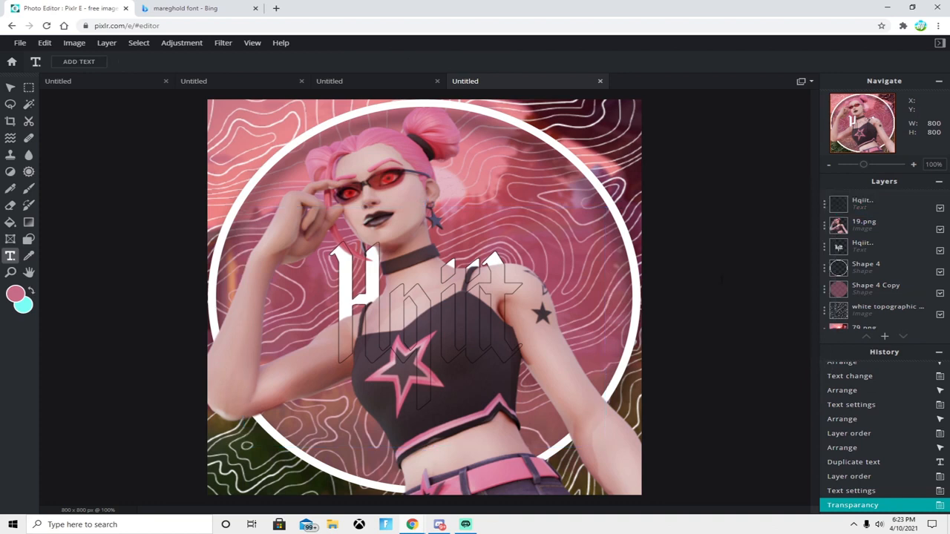
Step: Move the outlined Hqiit text copy straight up over the character's neck and chest
left_click(484, 333)
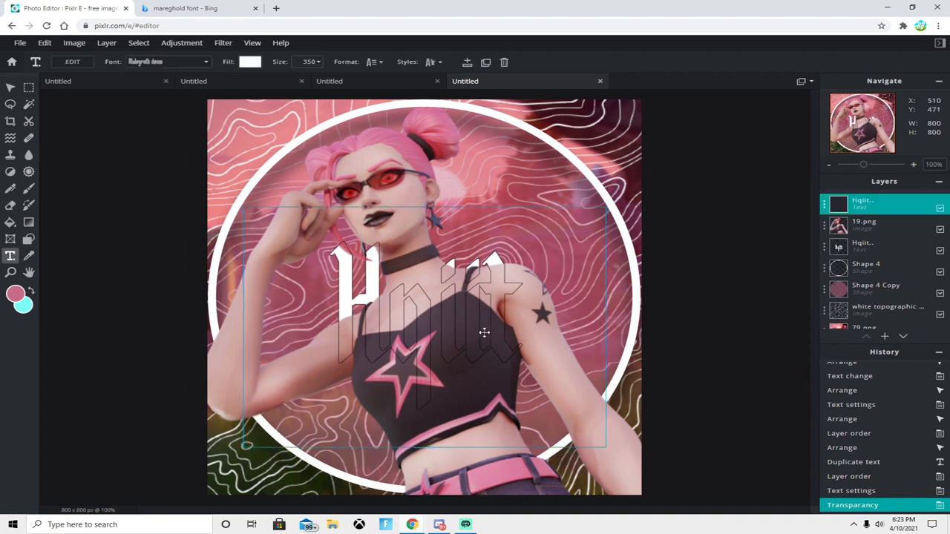
right_click(484, 332)
left_click_drag(460, 289, 462, 272)
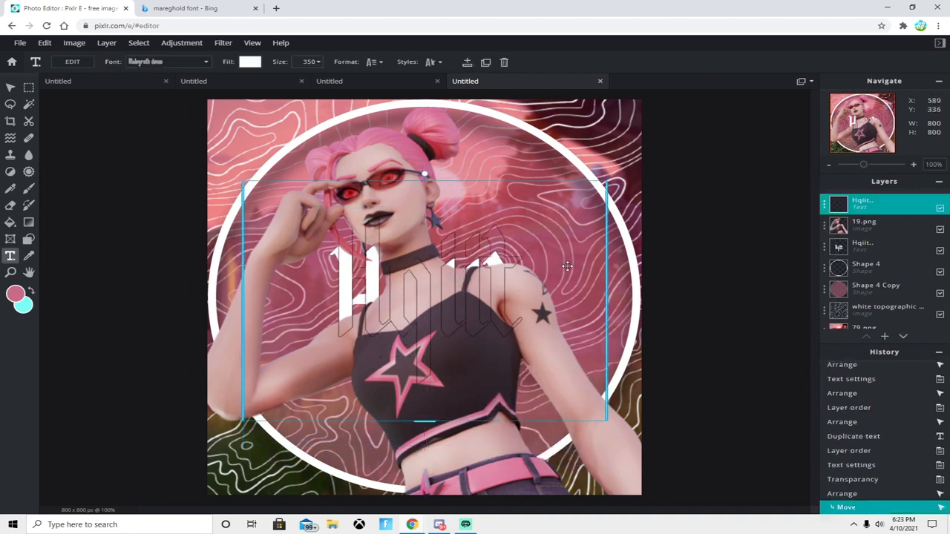
Step: Nudge the white Hqiit text layer beneath 19.png upward in small increments
left_click(865, 250)
key("Up")
key("Up")
key("Up")
key("Up")
key("Up")
key("Up")
key("Up")
key("Up")
key("Up")
key("Up")
key("Up")
key("Up")
key("Up")
key("Up")
key("Up")
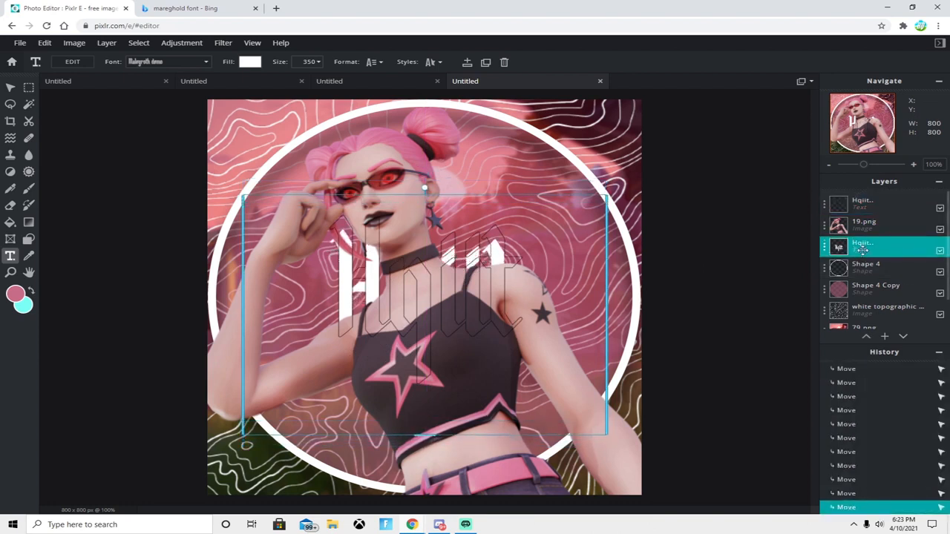
Step: Nudge the outlined Hqiit text layer down until it lines up with the white text behind the character
left_click(865, 207)
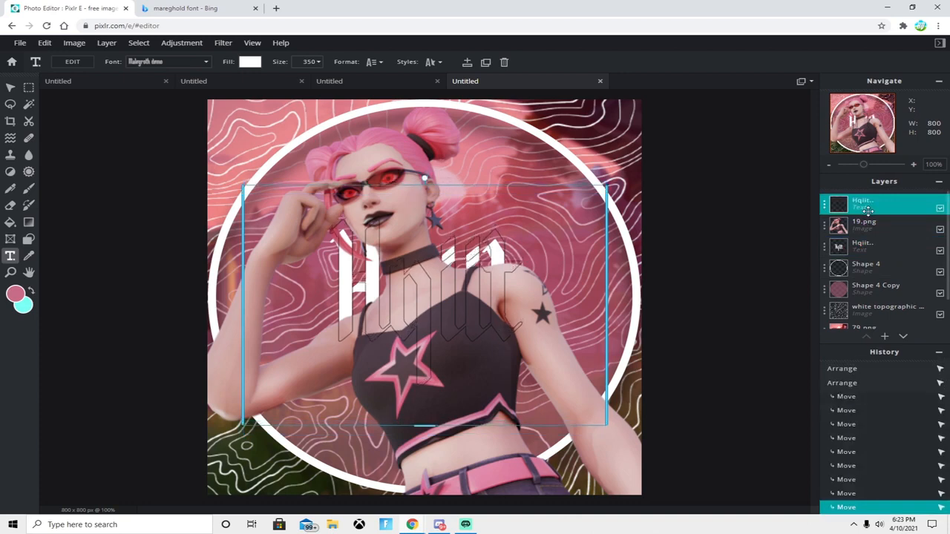
key("Down")
key("Down")
key("Down")
key("Down")
key("Down")
key("Down")
key("Down")
key("Down")
key("Down")
key("Down")
key("Down")
key("Down")
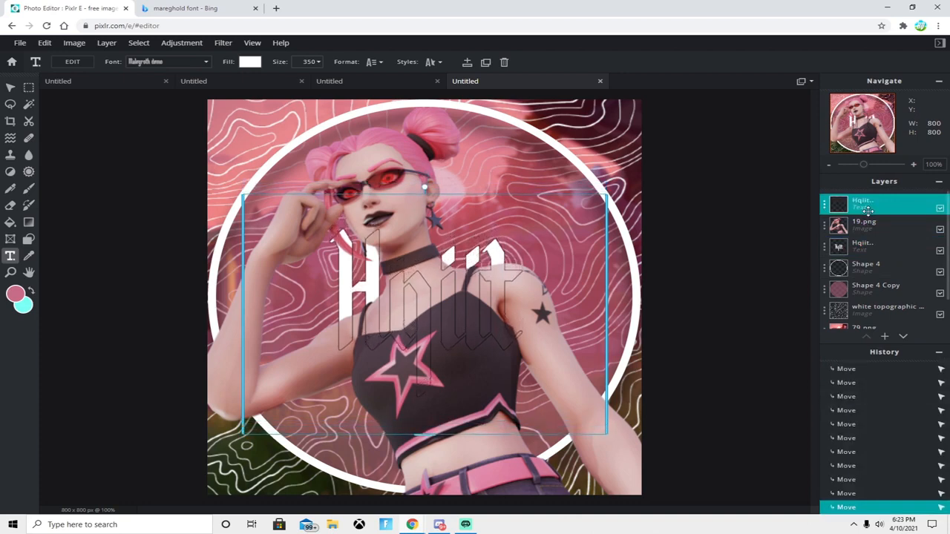
left_click(737, 124)
scroll(729, 128, "down", 2)
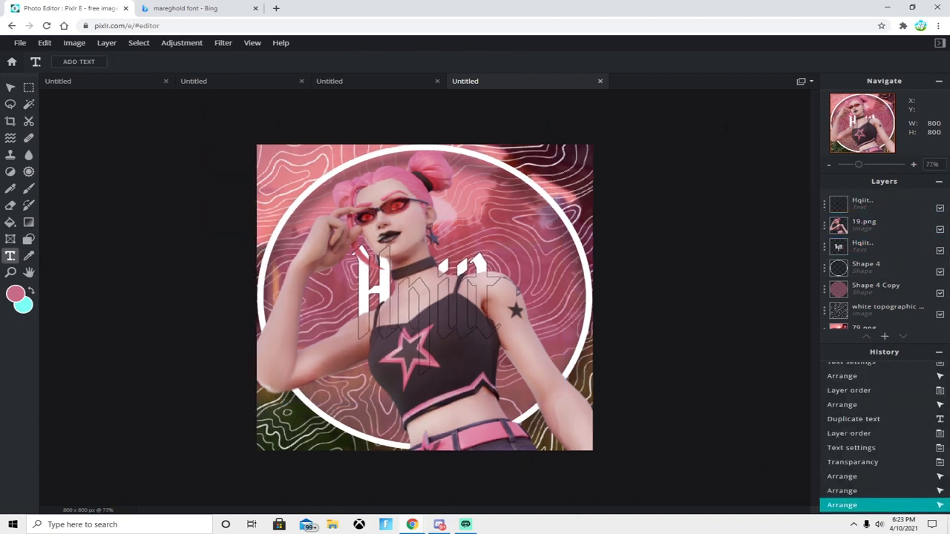
scroll(670, 176, "up", 2)
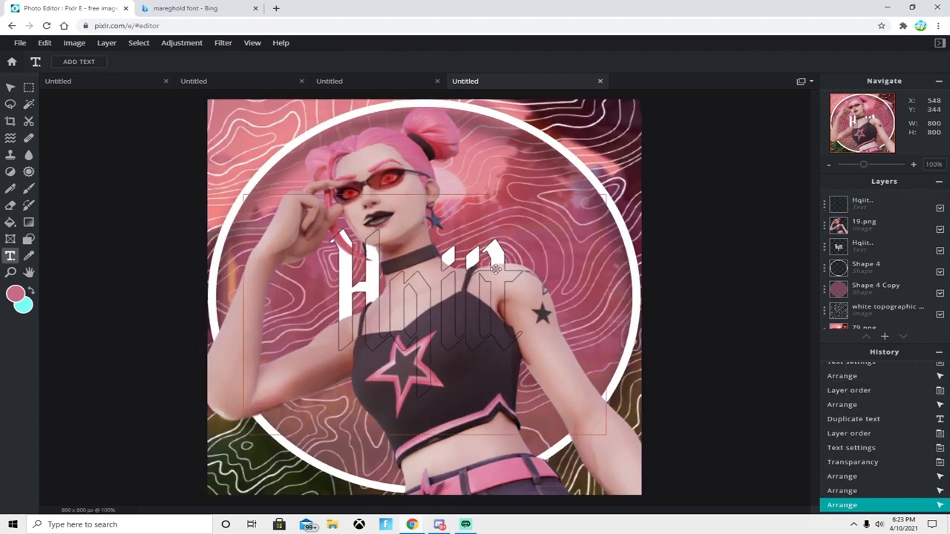
Step: Save and download the finished 800 × 800 picture as a JPG at 100% quality
left_click(20, 43)
left_click(26, 130)
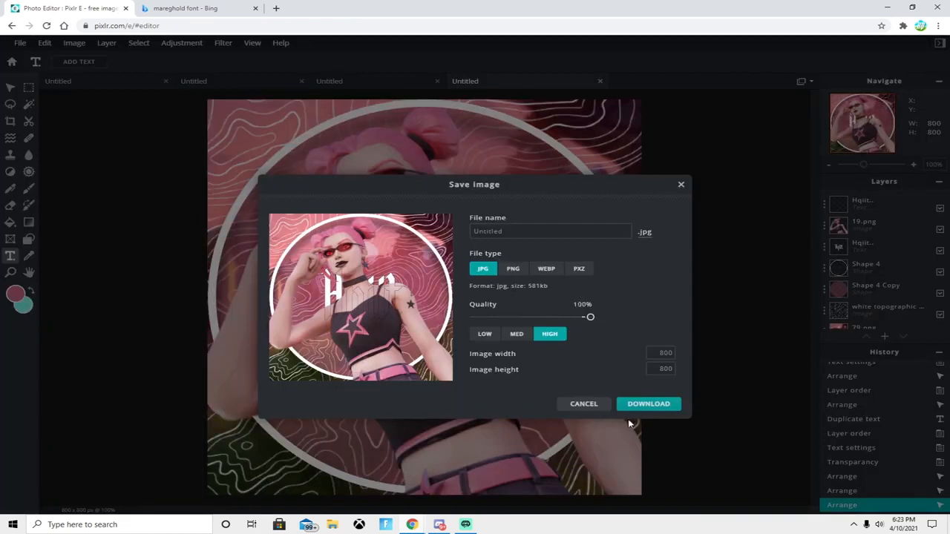
left_click(649, 404)
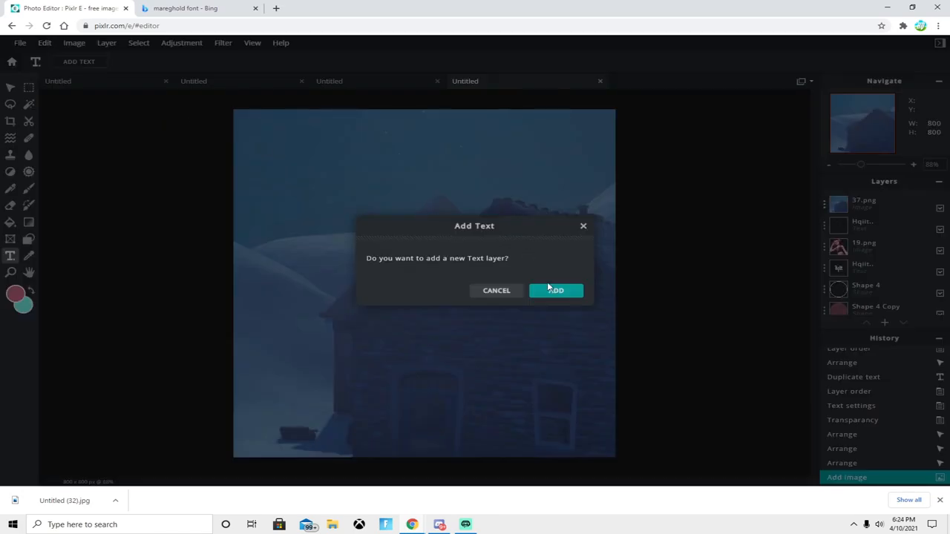
Step: Discard the new placeholder text layer and move the 37.png layer between the white topographic layer and 79.png
left_click(553, 290)
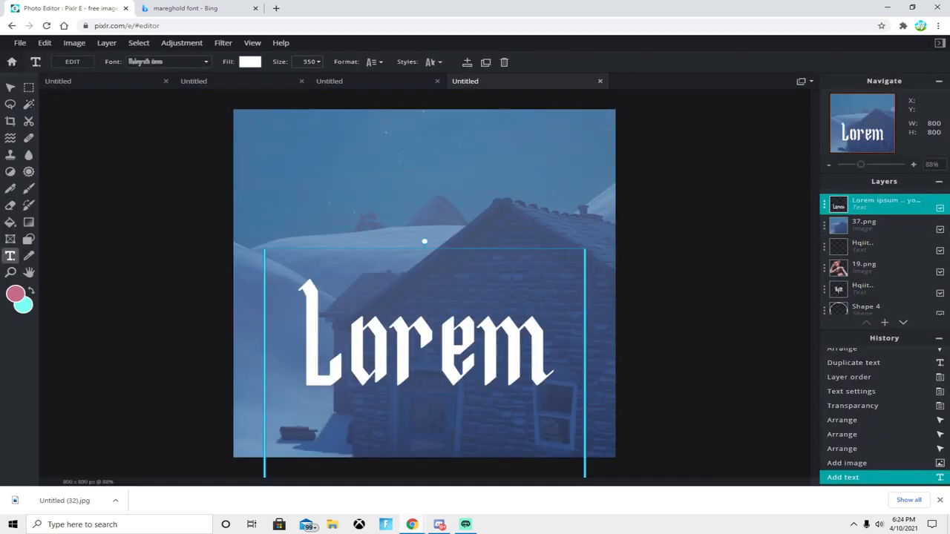
key("ctrl+z")
left_click_drag(882, 207, 901, 309)
scroll(902, 282, "down", 2)
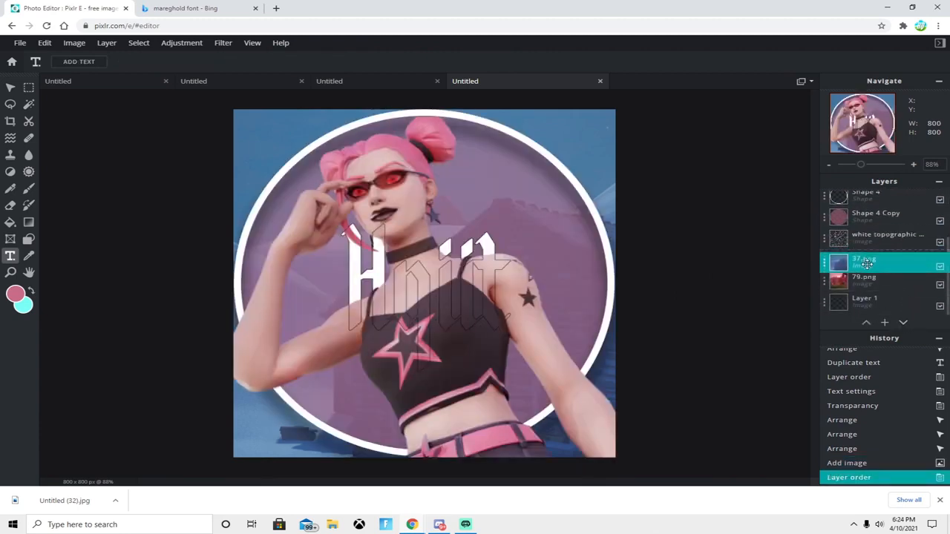
left_click_drag(867, 263, 891, 265)
key("ctrl+1")
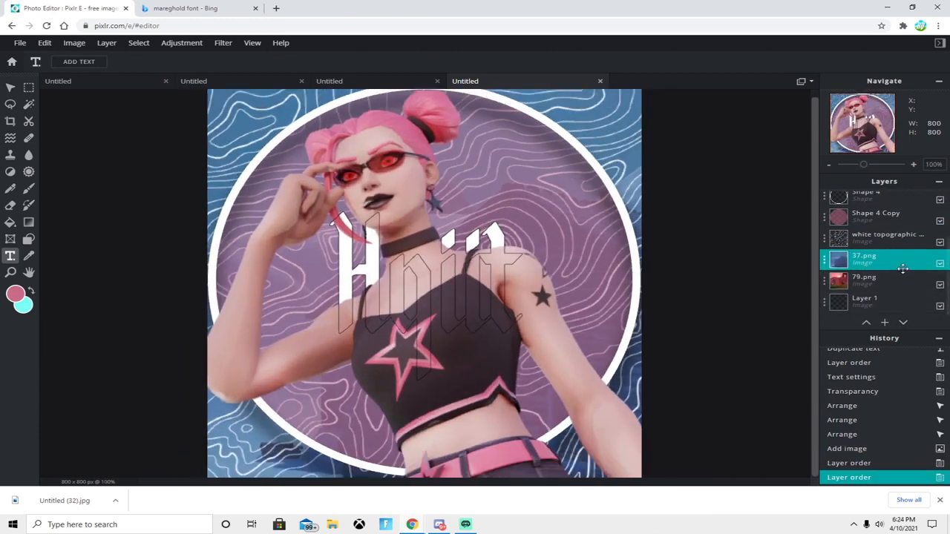
Step: Hide the 19.png character layer
scroll(896, 245, "up", 3)
left_click(940, 230)
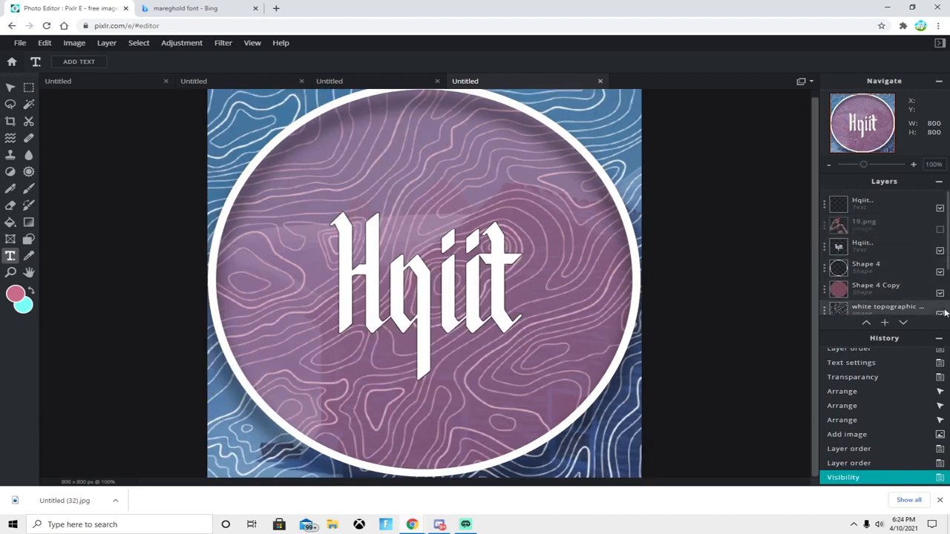
scroll(945, 313, "down", 3)
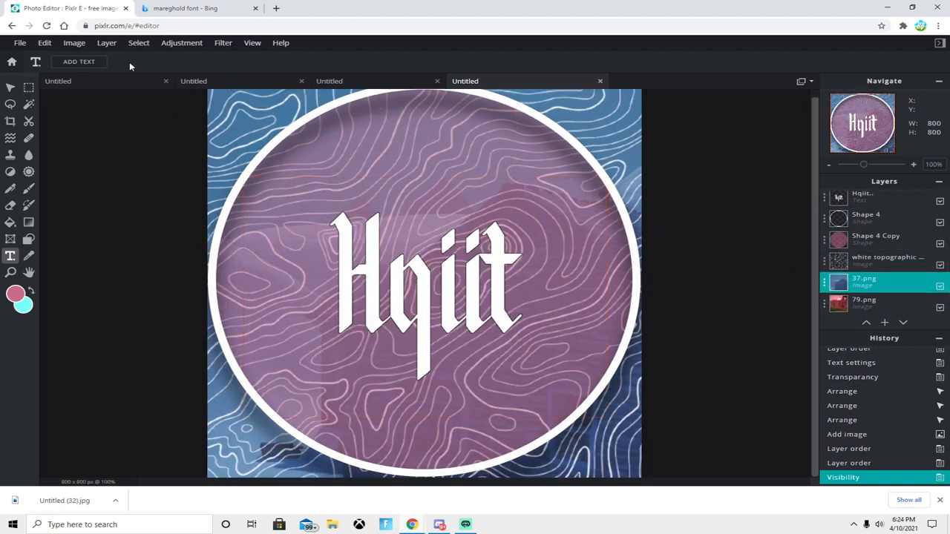
Step: Add the image 347.png from Downloads and move its layer directly above 19.png, below the outlined Hqiit text
left_click(106, 42)
left_click(126, 85)
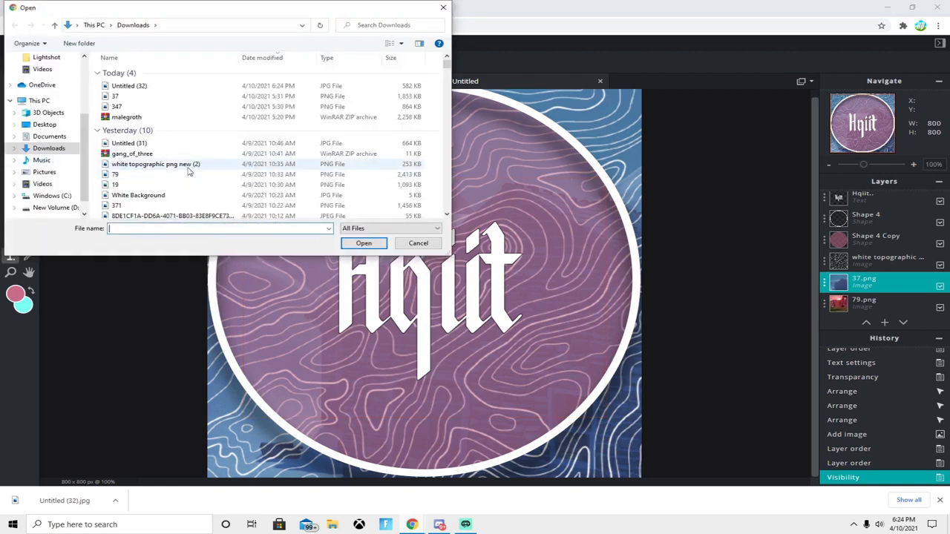
left_click(147, 99)
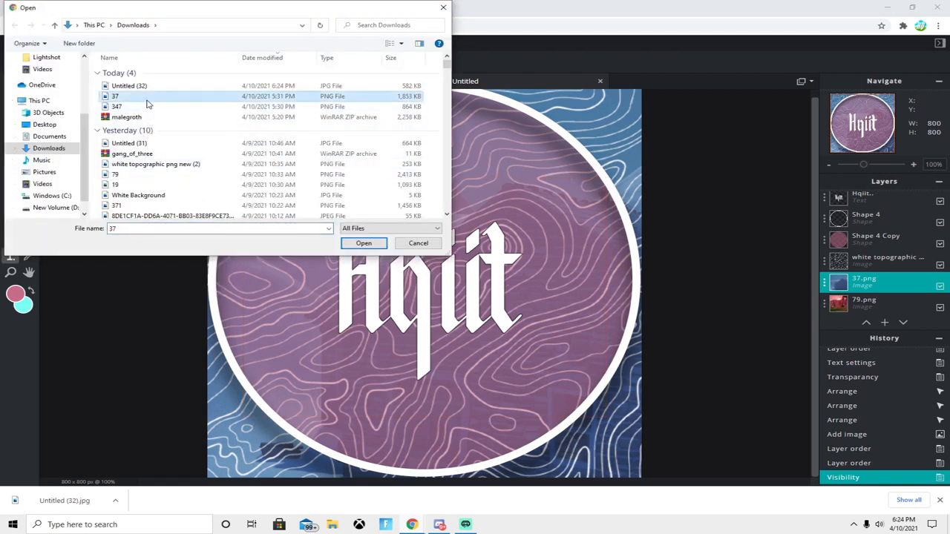
left_click(147, 108)
double_click(148, 109)
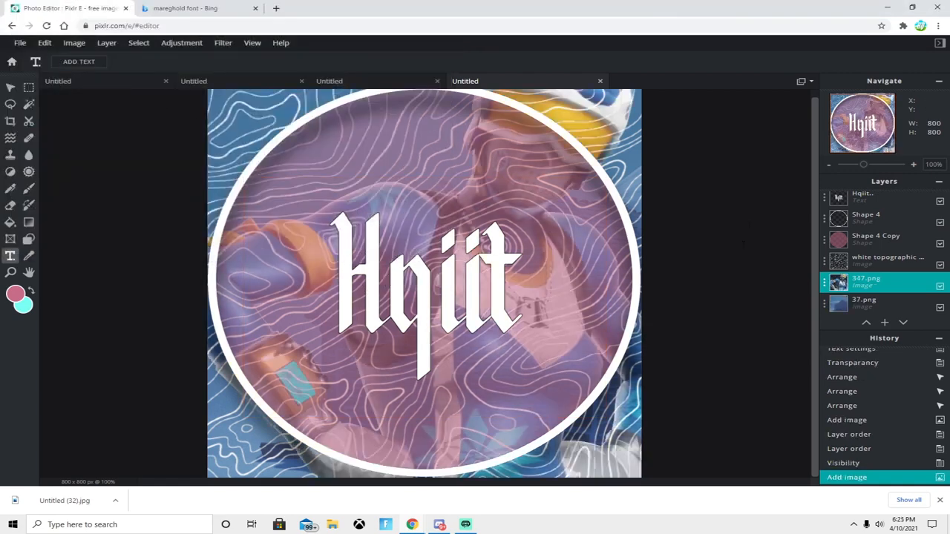
scroll(865, 276, "down", 2)
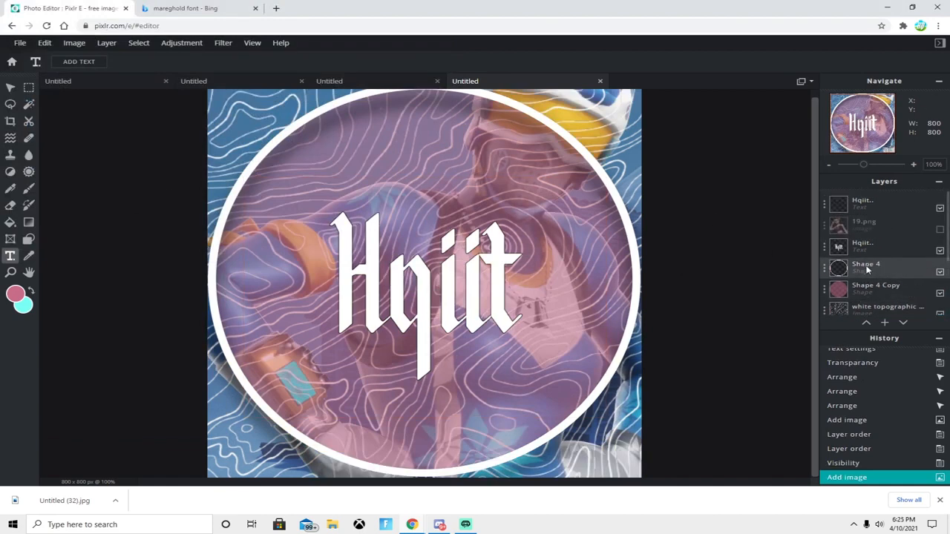
mouse_move(868, 234)
left_mouse_down()
mouse_move(869, 225)
mouse_move(869, 289)
mouse_move(873, 225)
left_mouse_up()
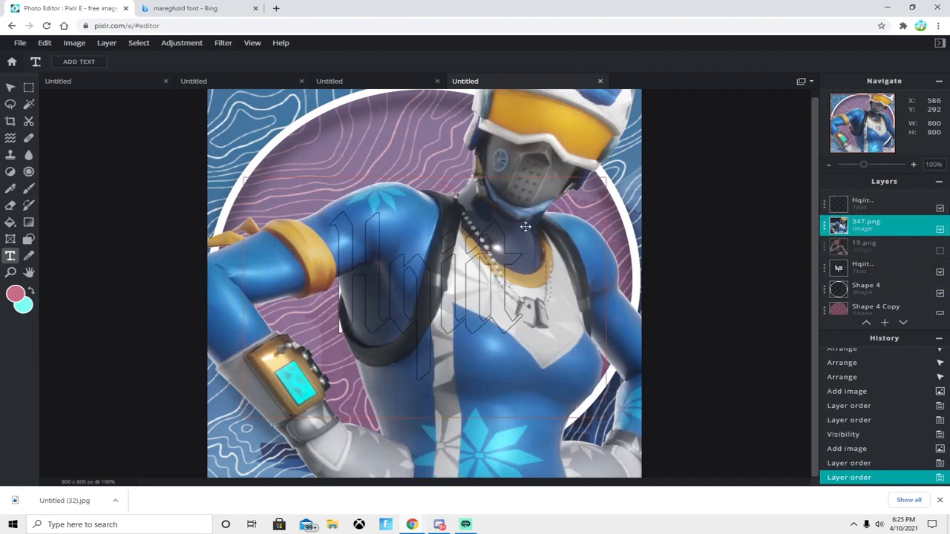
Step: Scale the 347.png character down to 672 × 749 and position it at X 28, Y 60 inside the circle
left_click(11, 88)
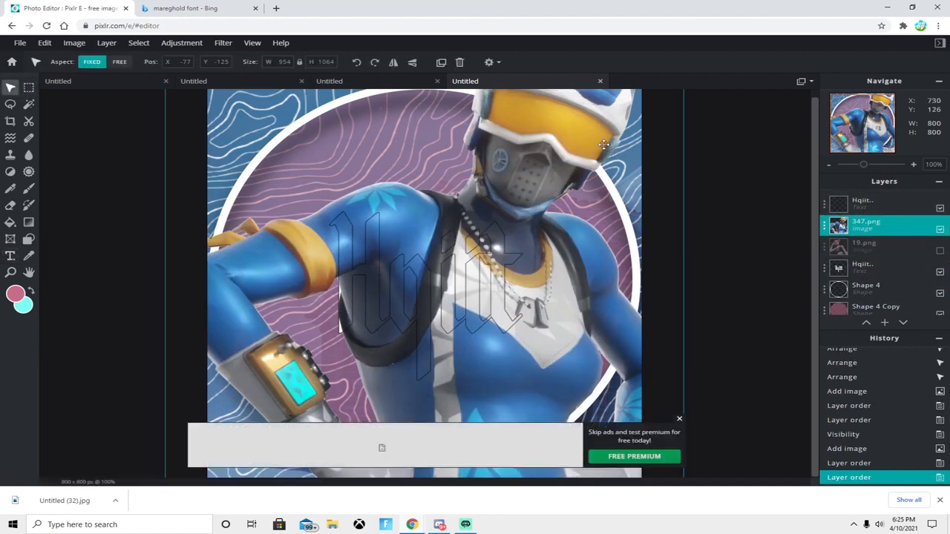
left_click_drag(616, 155, 599, 186)
left_click_drag(637, 108, 475, 272)
left_click(679, 418)
left_click_drag(295, 436, 398, 271)
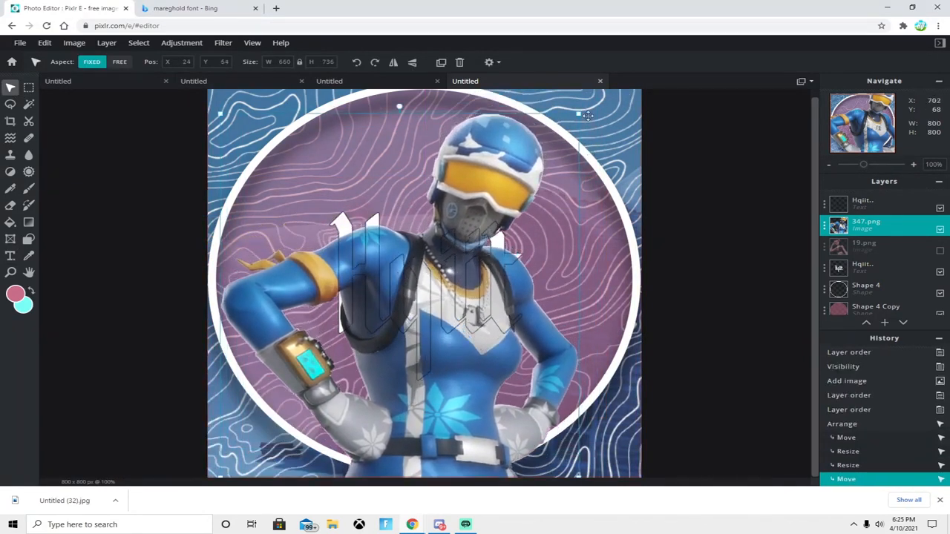
left_click_drag(587, 116, 601, 101)
left_click_drag(564, 122, 548, 138)
left_click_drag(603, 98, 592, 112)
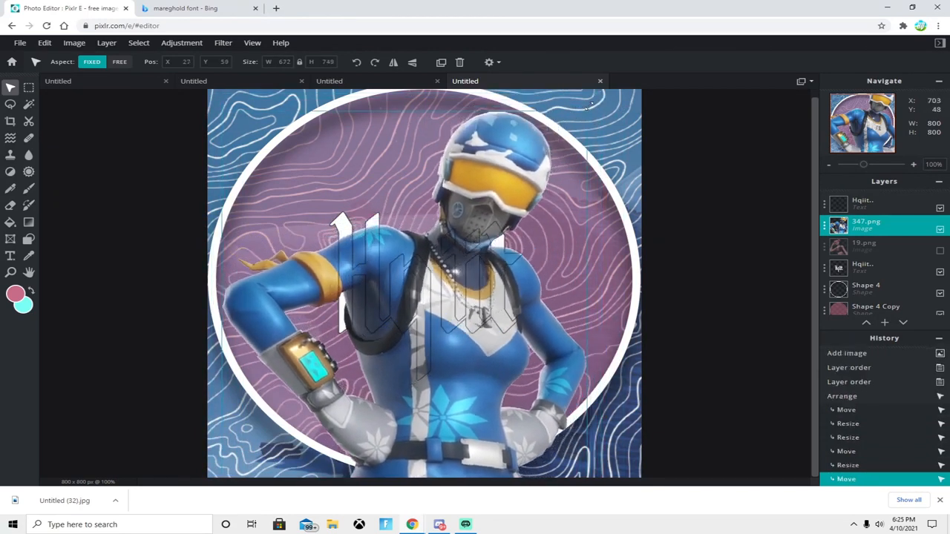
left_click_drag(532, 148, 535, 149)
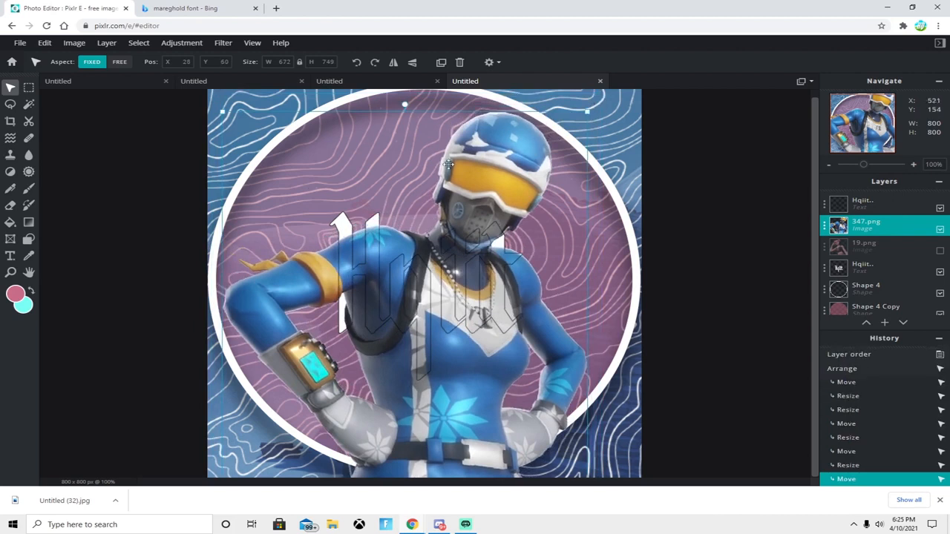
Step: Sample the light blue of the 347.png character's helmet as the main color
left_click(30, 259)
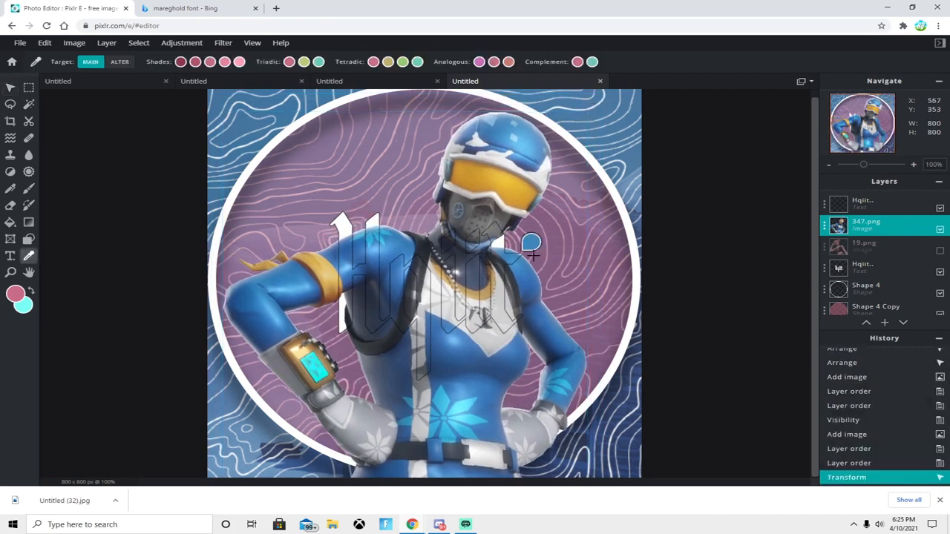
left_click(523, 142)
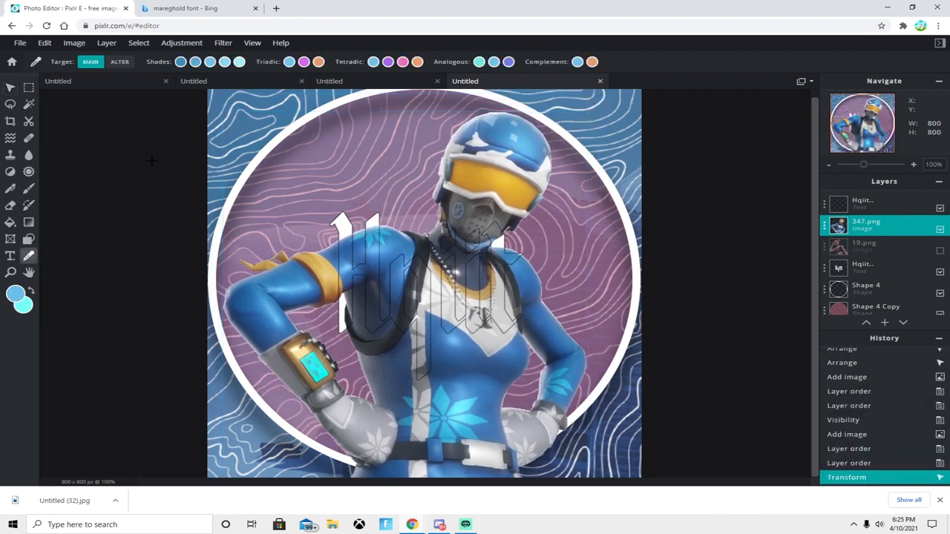
left_click(12, 88)
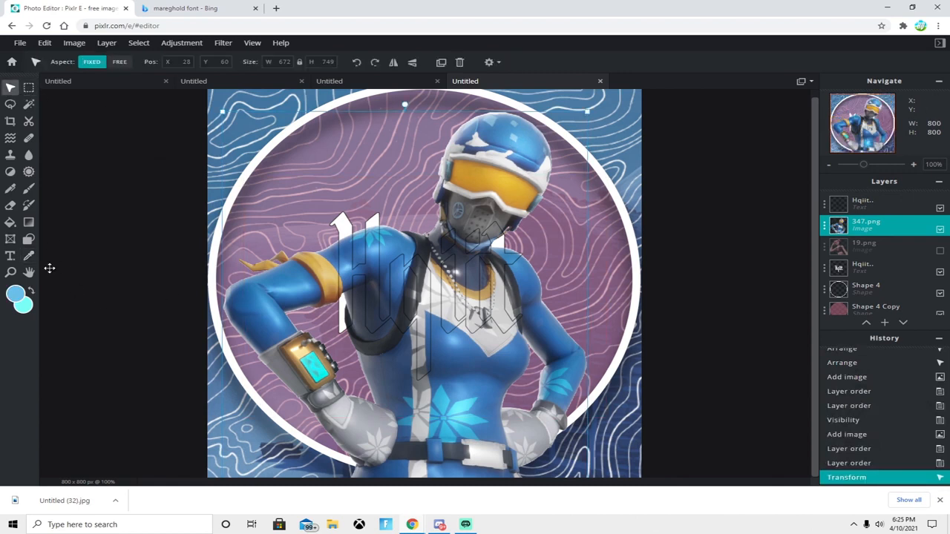
left_click(31, 256)
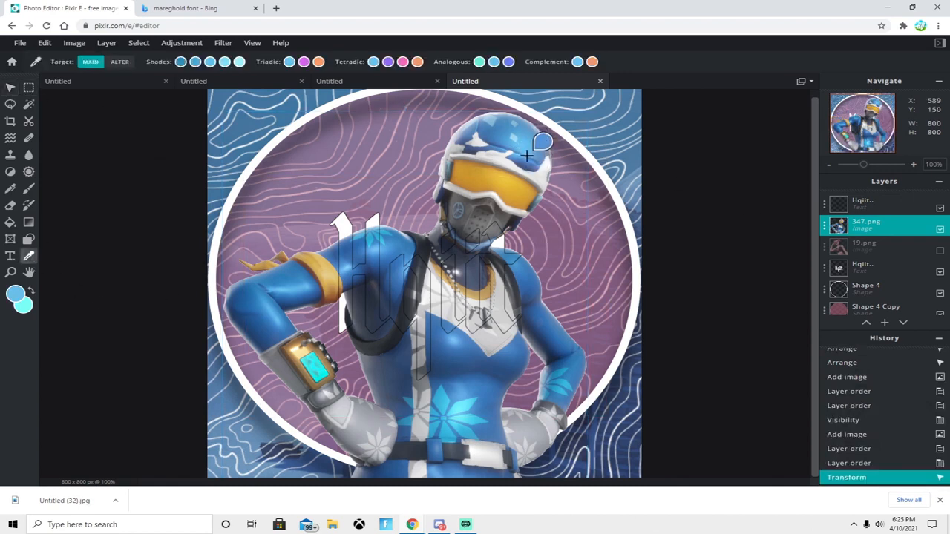
left_click(11, 88)
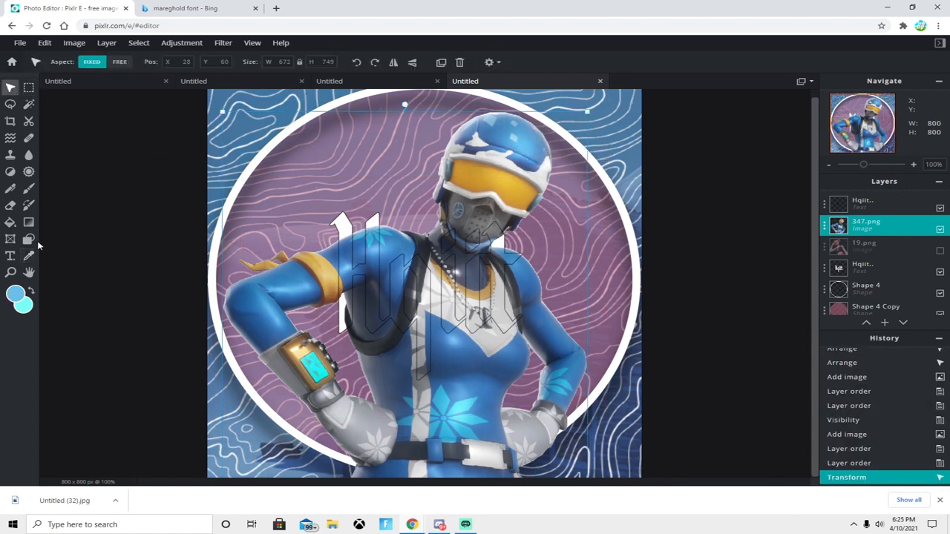
Step: Change the fill of the Shape 4 Copy circle from pink to the sampled light blue
left_click(28, 239)
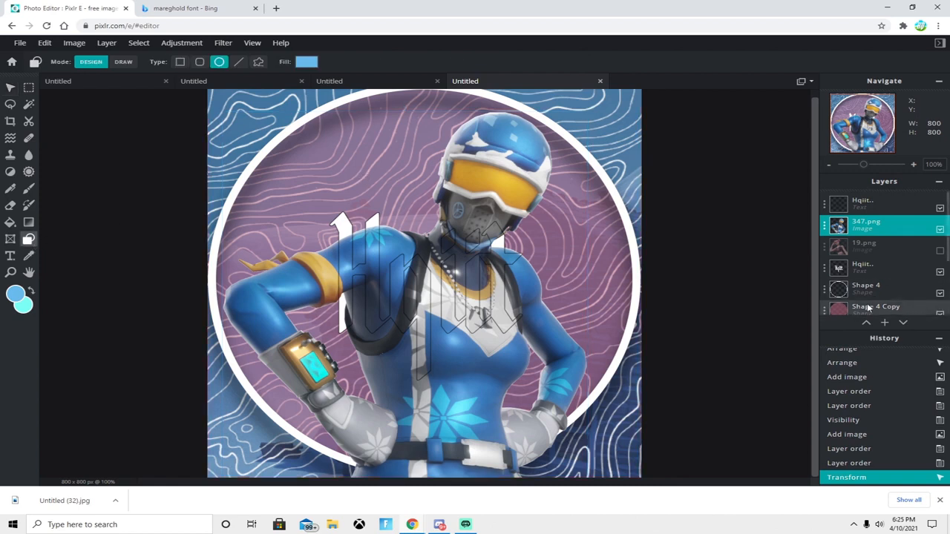
left_click(868, 307)
left_click(286, 62)
left_click(256, 244)
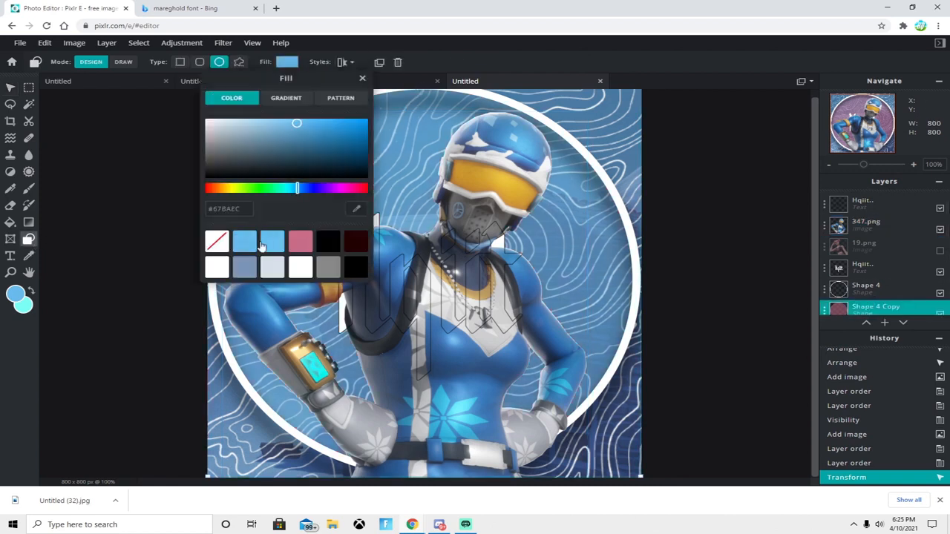
left_click(564, 184)
Step: Resize and reposition the 347.png character so its helmet sits just inside the upper edge of the white ring
left_click(11, 88)
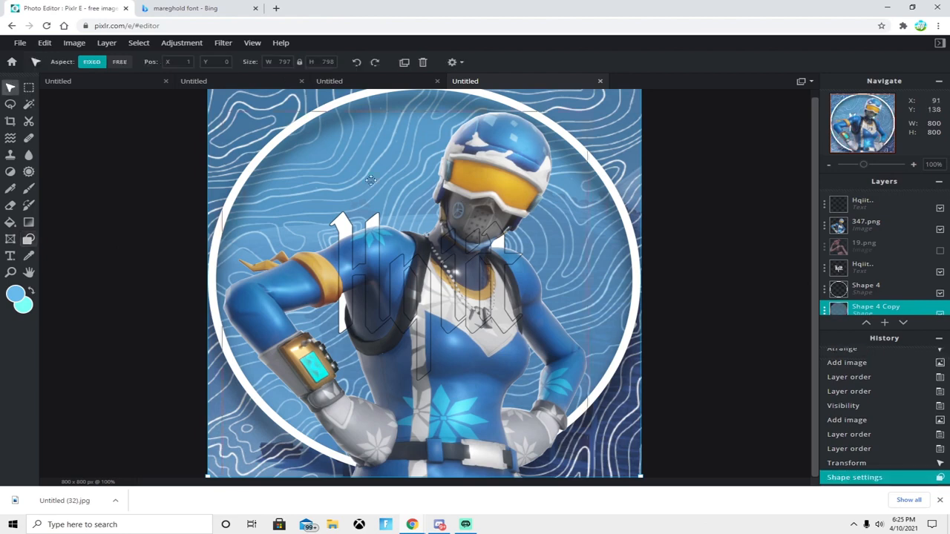
left_click_drag(505, 153, 489, 151)
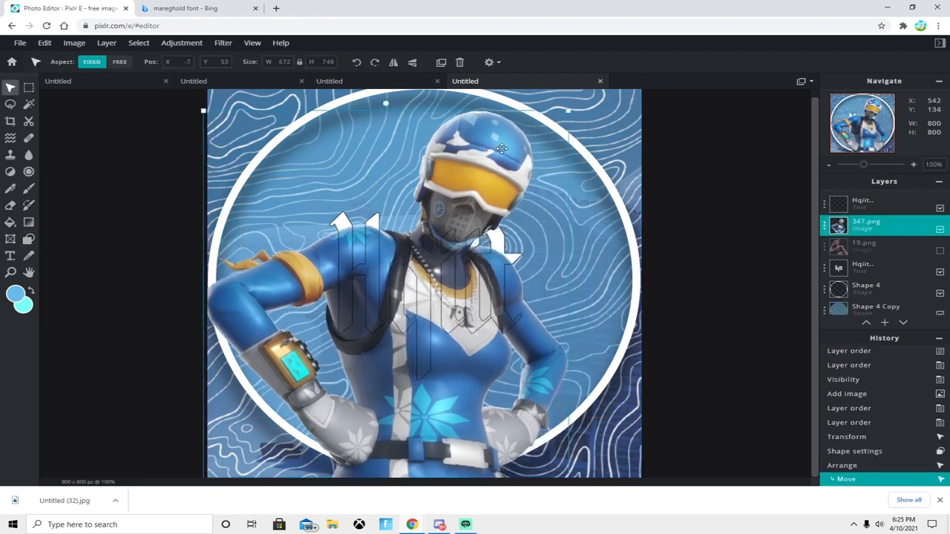
mouse_move(603, 114)
left_mouse_down()
mouse_move(613, 116)
mouse_move(598, 99)
left_mouse_up()
left_click_drag(537, 117, 527, 116)
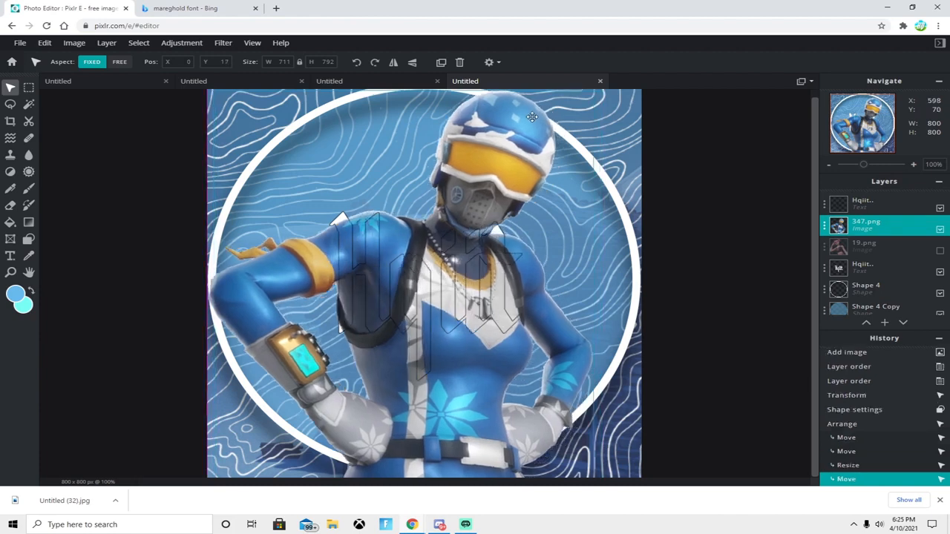
left_click(472, 286)
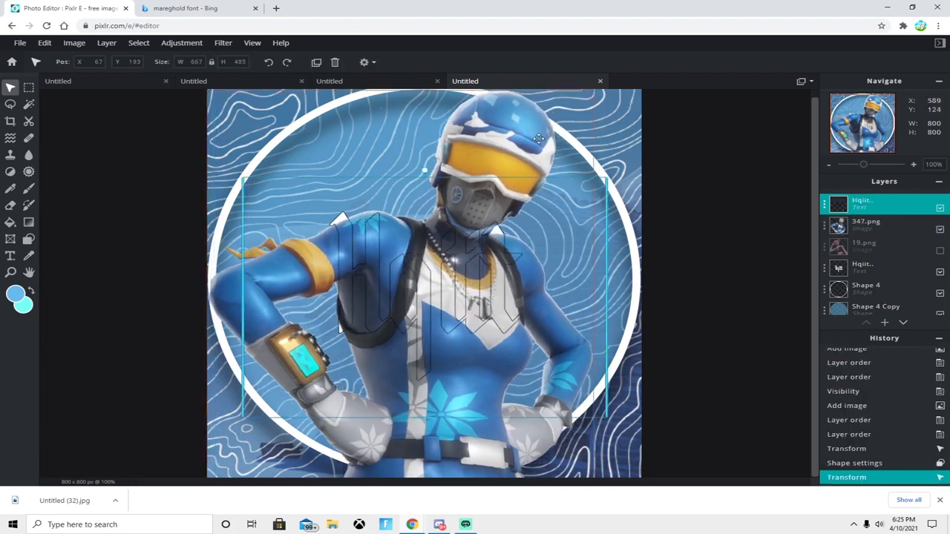
mouse_move(539, 120)
left_mouse_down()
mouse_move(524, 121)
mouse_move(556, 118)
left_mouse_up()
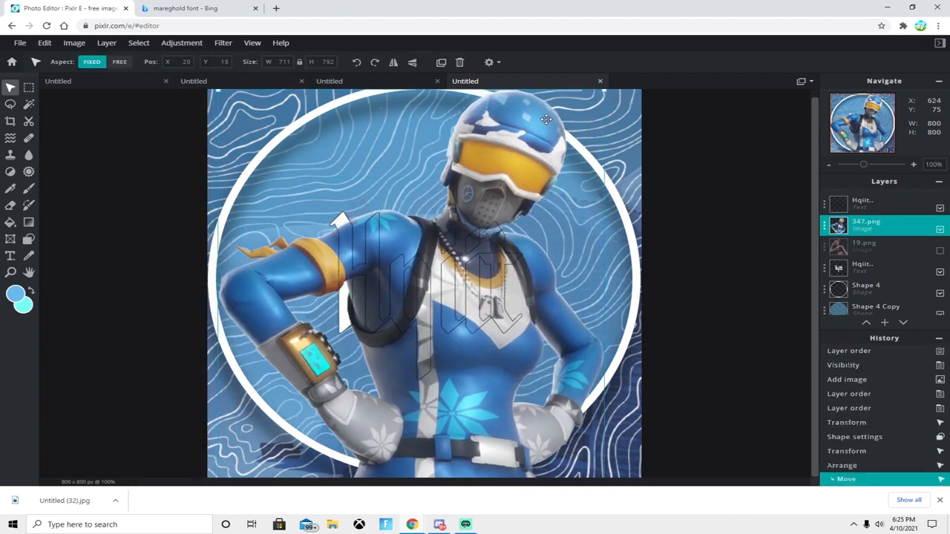
left_click_drag(605, 93, 559, 140)
left_click(711, 249)
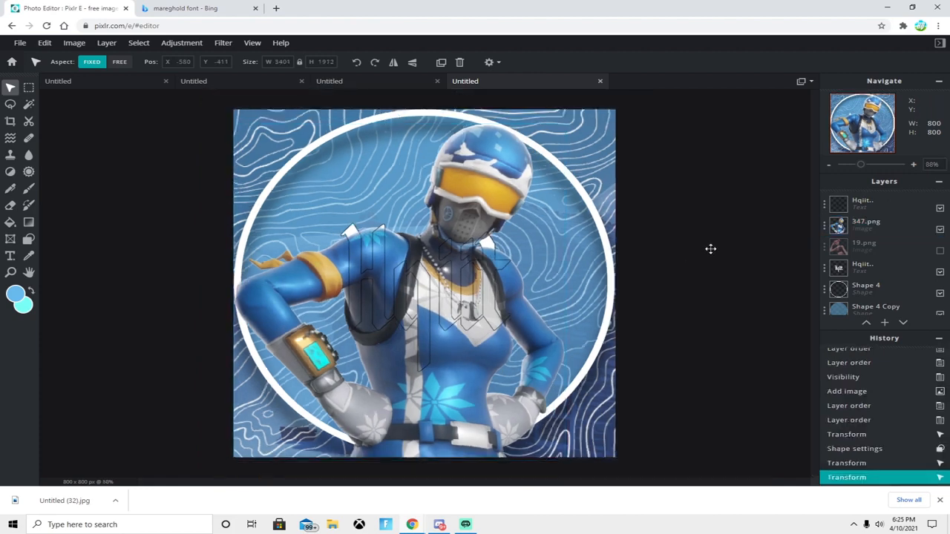
Step: Move the outlined Hqiit text up to Y 137 and set its font size to 450
scroll(688, 329, "down", 1)
scroll(688, 329, "up", 2)
left_click(449, 290)
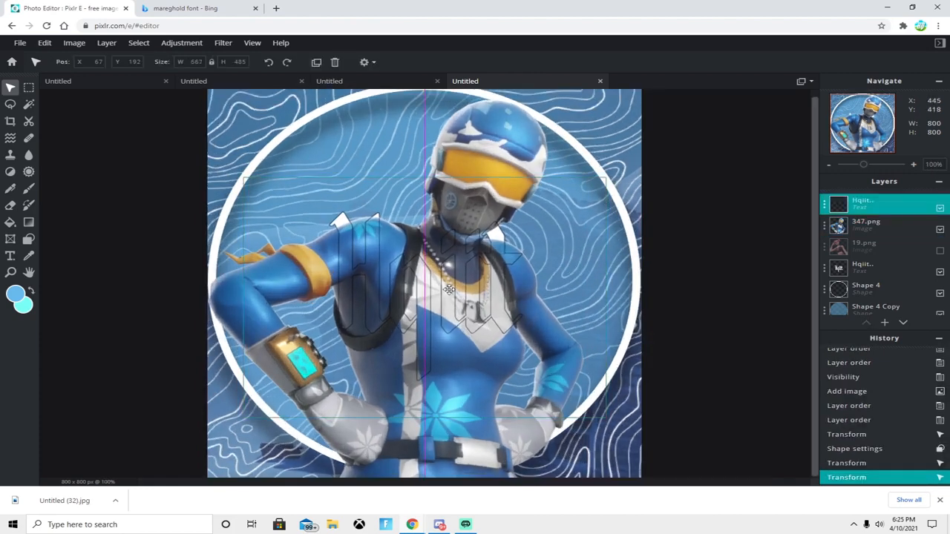
left_click_drag(449, 289, 449, 260)
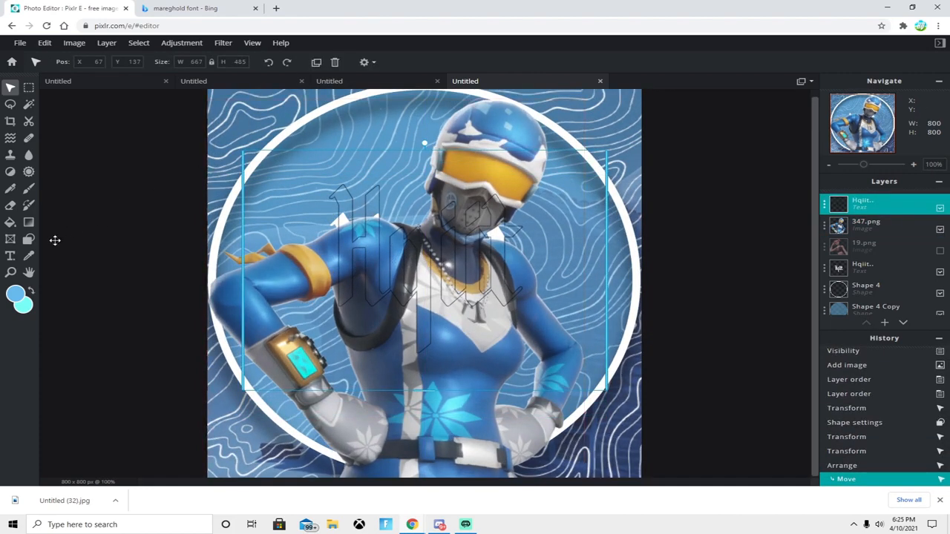
key("ctrl+z")
key("t")
left_click(312, 64)
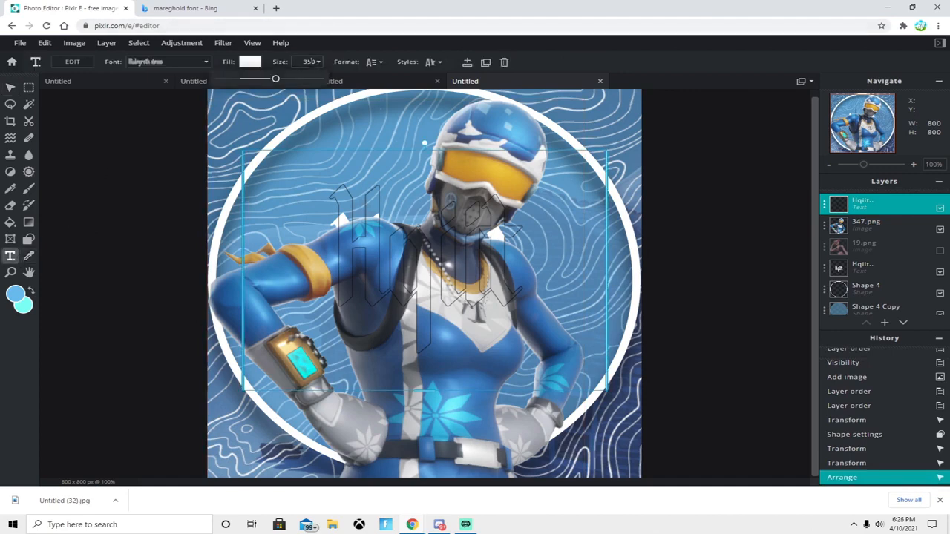
left_click_drag(297, 78, 329, 84)
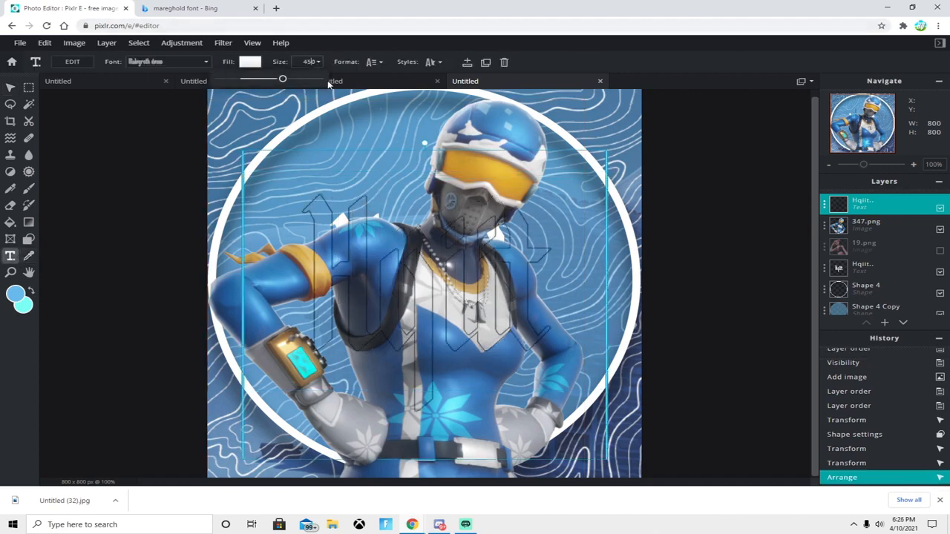
left_click(483, 298)
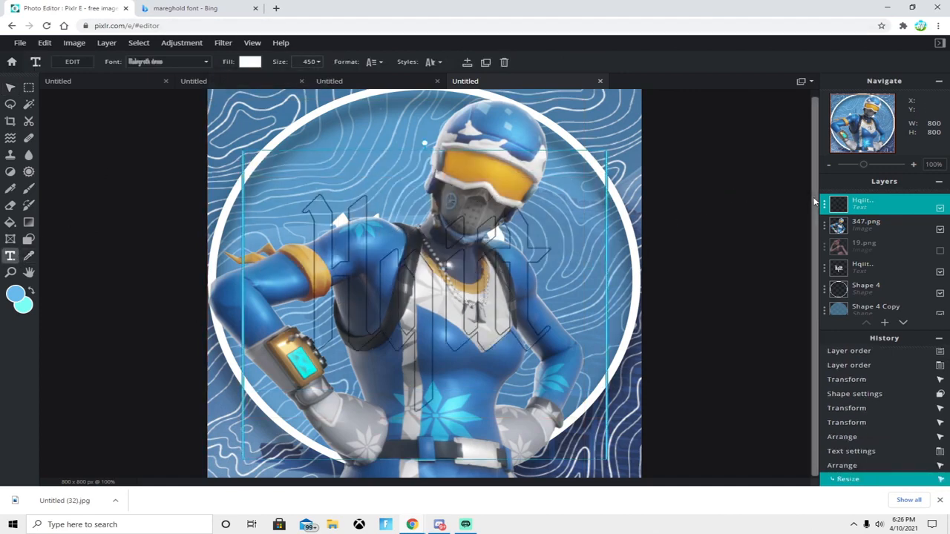
Step: Set the font size of the white Hqiit text behind the character to 450
left_click(880, 268)
left_click(305, 62)
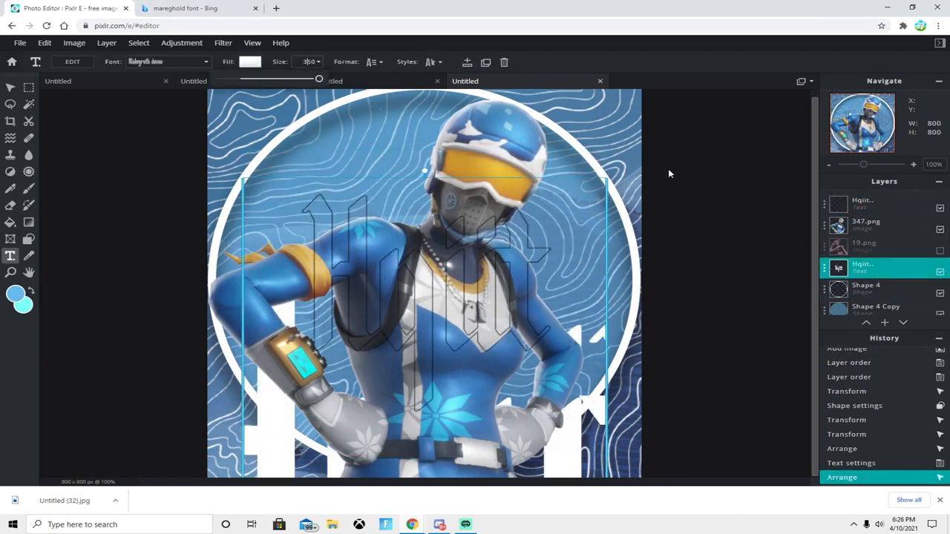
key("BackSpace")
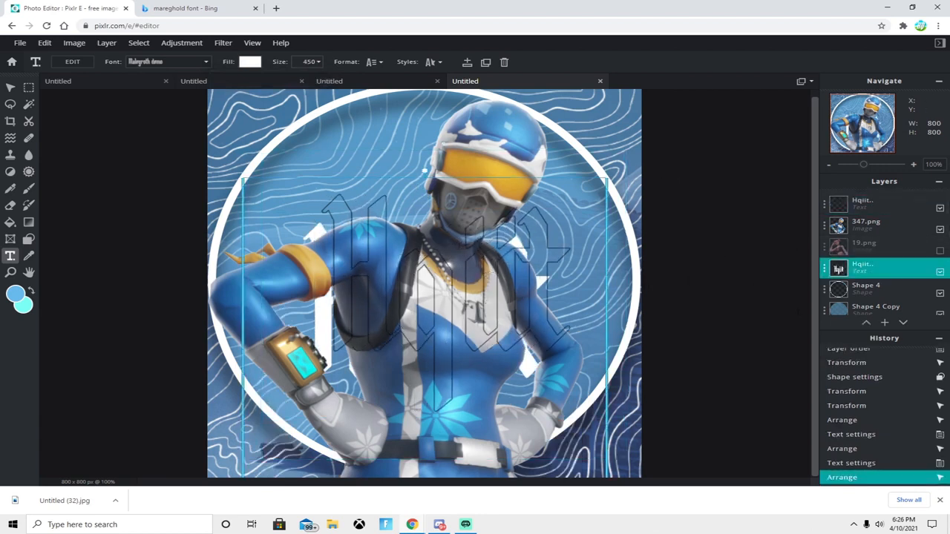
Step: Nudge the white Hqiit text up and to the right until it lines up with the outlined Hqiit text
key("Up")
key("Up")
key("Up")
key("Up")
key("Up")
key("Up")
key("Up")
key("Up")
key("Up")
key("Up")
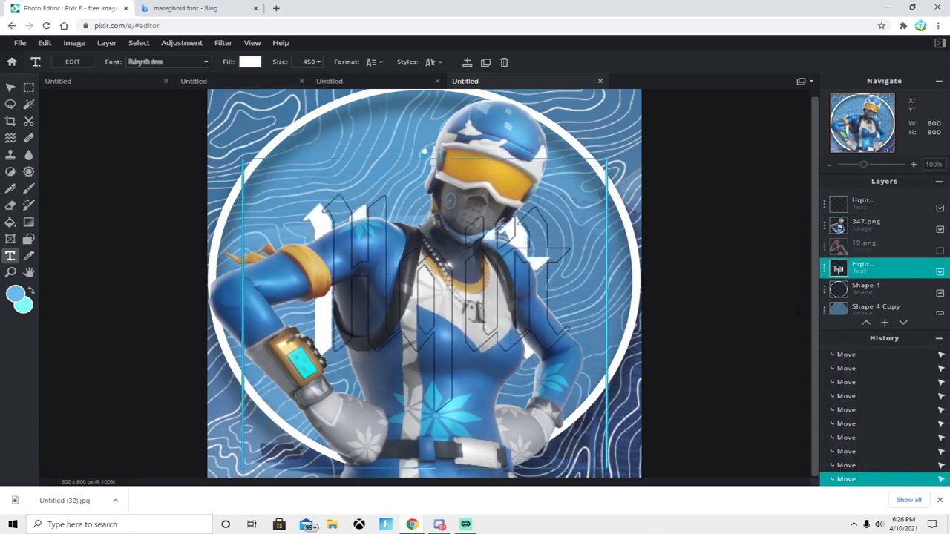
key("Right")
key("Right")
key("Right")
key("Right")
key("Right")
key("Right")
key("Right")
key("Right")
key("Right")
key("Right")
key("Right")
key("Right")
key("Right")
key("Right")
key("Right")
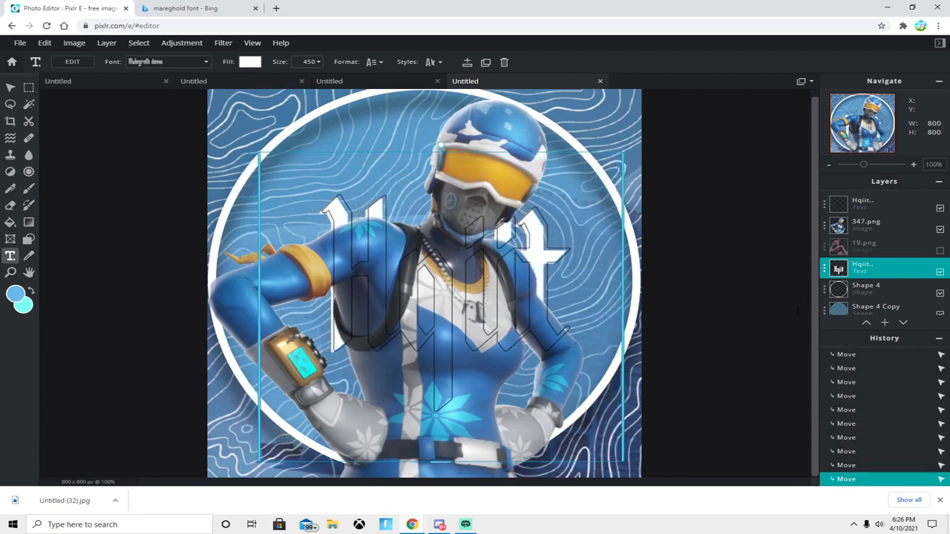
key("Right")
key("Right")
key("Right")
key("Right")
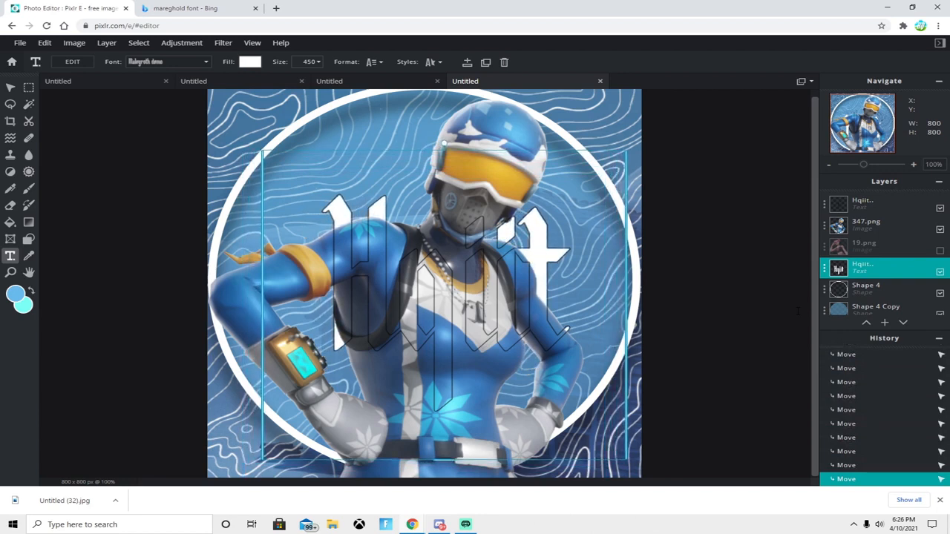
left_click(622, 237)
Step: Shift the outlined Hqiit text slightly left and down over the character's chest
left_click(494, 290)
scroll(558, 271, "down", 2)
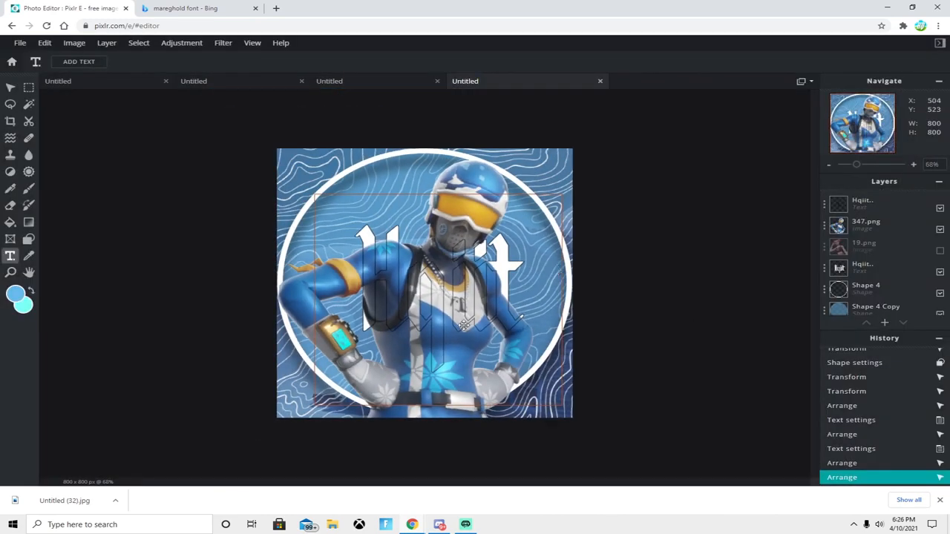
scroll(464, 319, "up", 1)
left_click_drag(445, 315, 429, 323)
Step: Nudge the white Hqiit text down and to the left to match the shifted outlined text
left_click(880, 265)
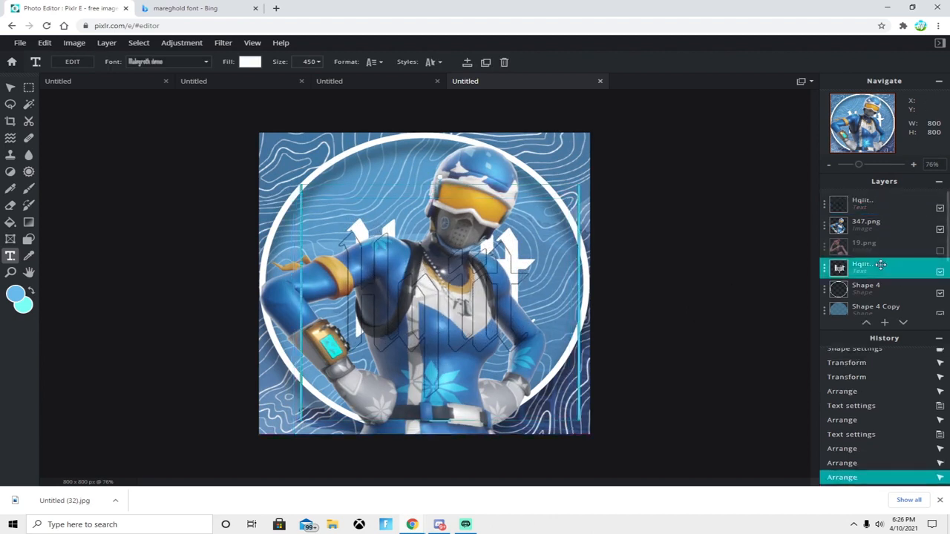
key("Down")
key("Down")
key("Down")
key("Down")
key("Down")
key("Down")
key("Down")
key("Down")
key("Down")
key("Down")
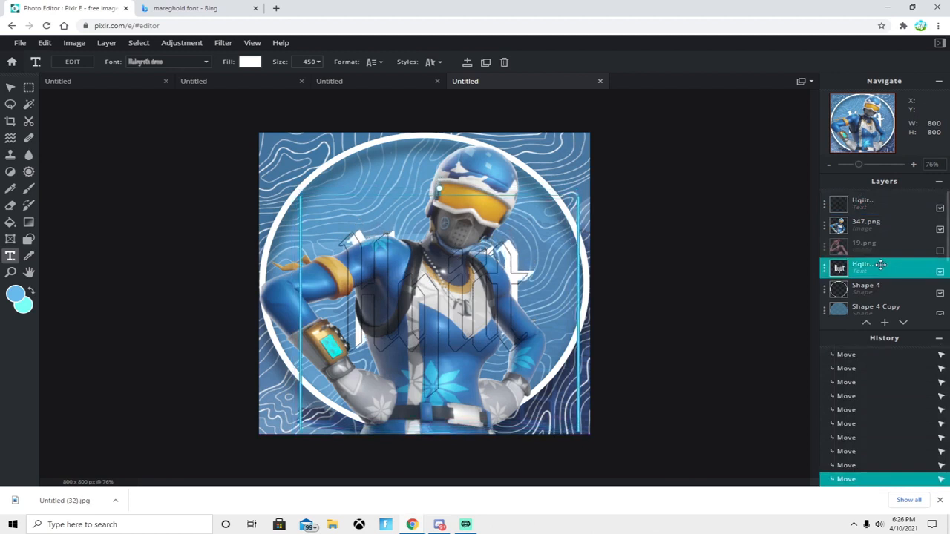
key("Left")
key("Left")
key("Left")
key("Left")
key("Down")
key("Down")
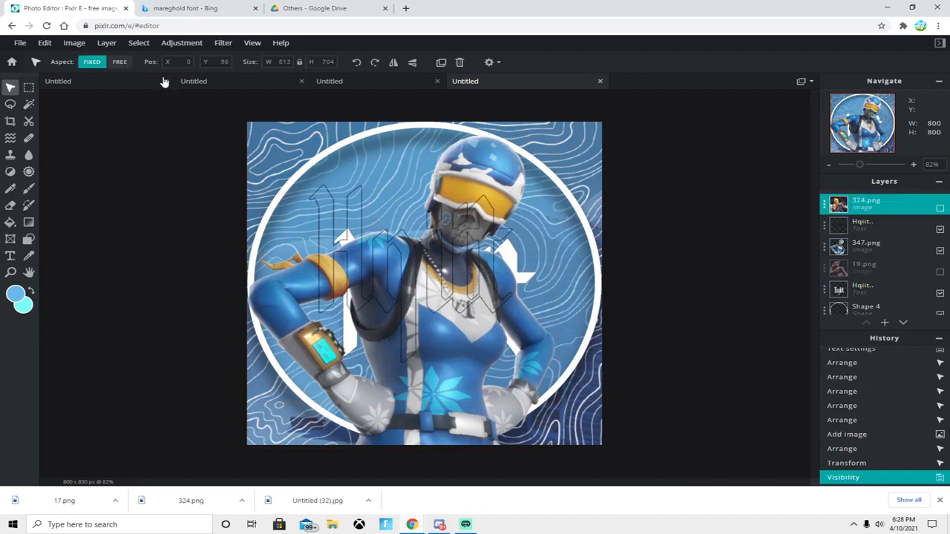
Step: Add the image 17.png from Downloads and position it at X 43, Y 10 inside the circle
left_click(138, 43)
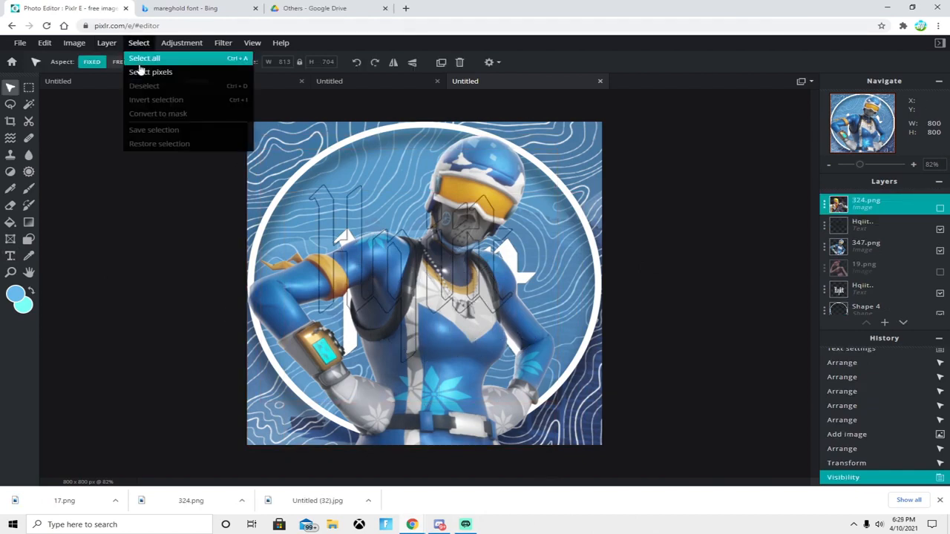
left_click(107, 43)
left_click(111, 85)
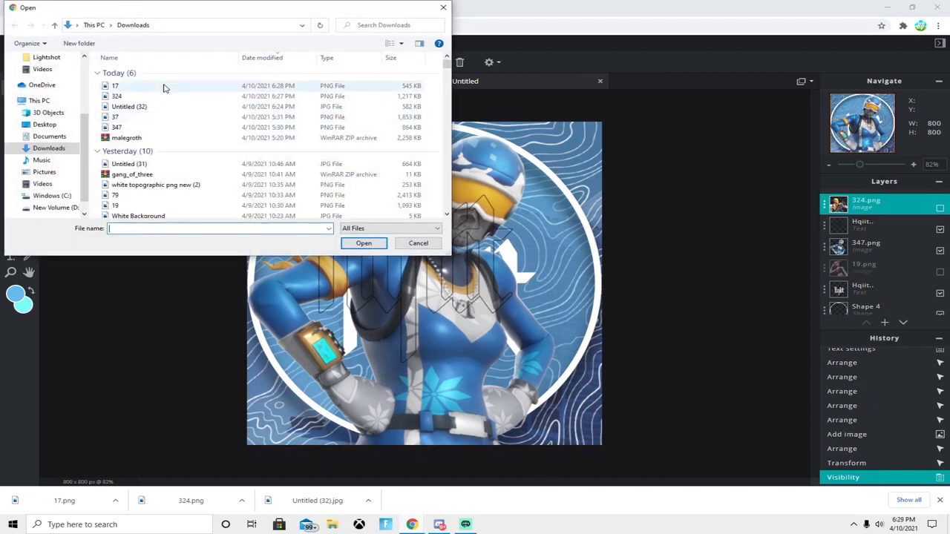
double_click(141, 87)
left_click_drag(590, 261, 574, 304)
Step: Hide the 347.png character and move the 17.png layer directly above it, below the outlined Hqiit text
left_click(941, 273)
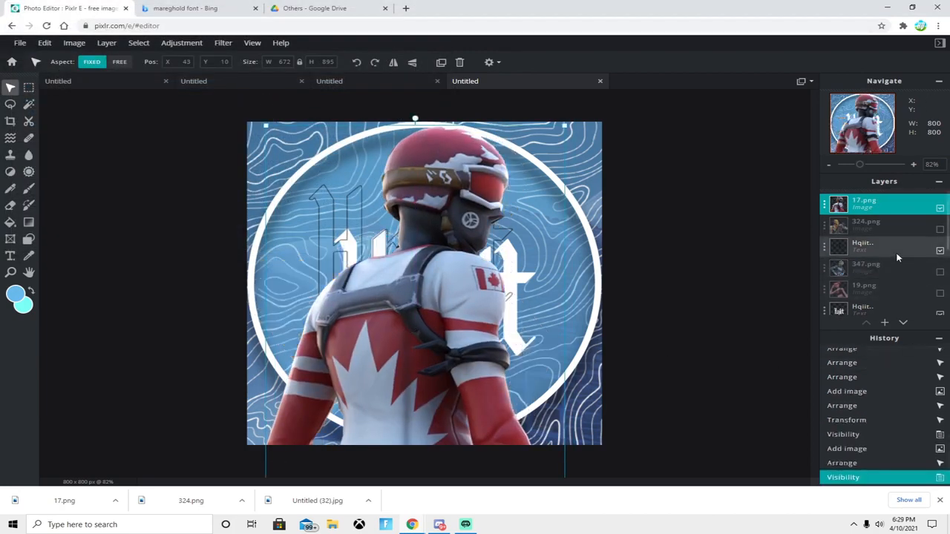
left_click_drag(886, 206, 874, 263)
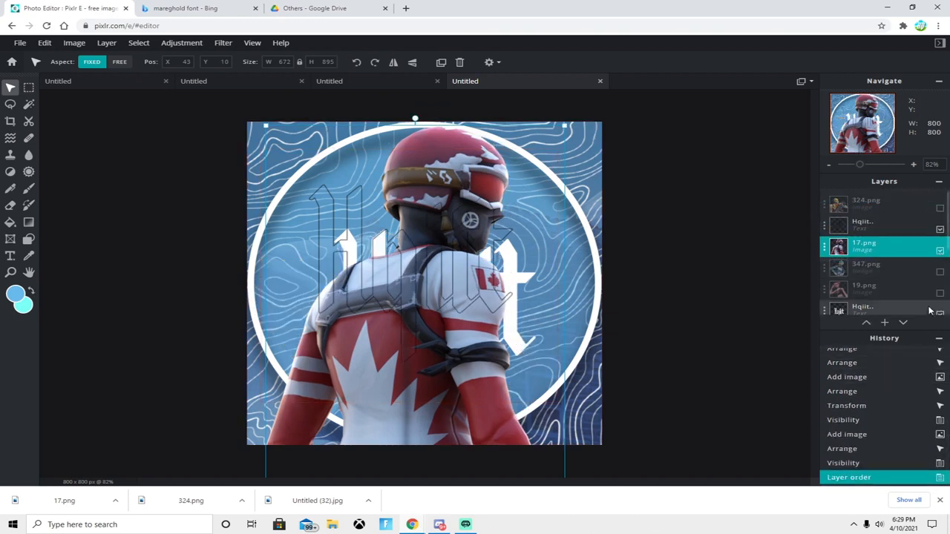
Step: Hide both the white and the outlined Hqiit text layers
scroll(939, 255, "down", 2)
left_click(940, 257)
scroll(940, 257, "down", 1)
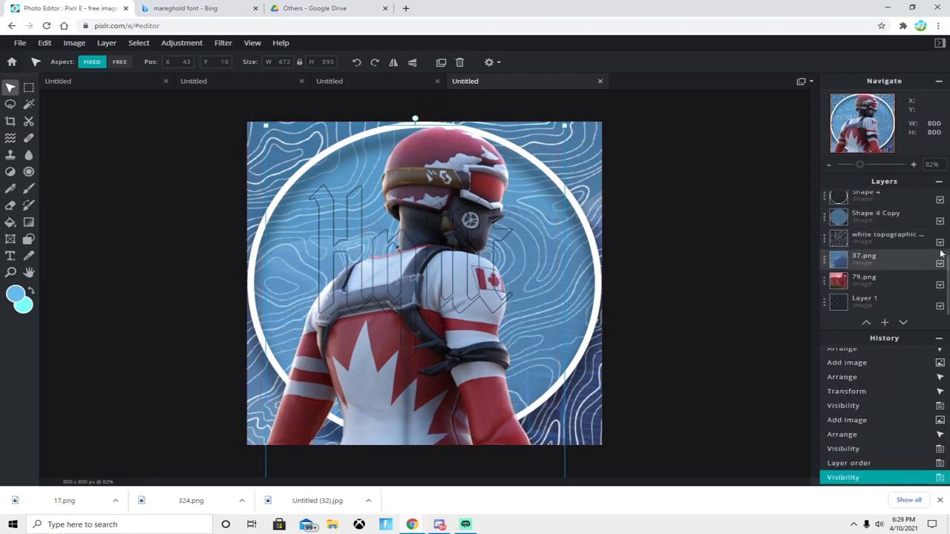
scroll(928, 264, "up", 2)
left_click(893, 271)
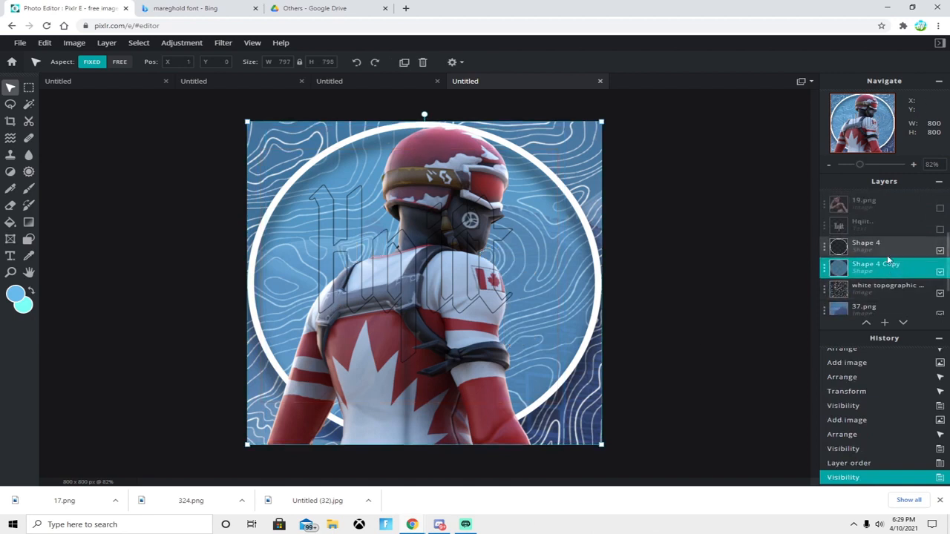
scroll(916, 250, "up", 3)
left_click(939, 251)
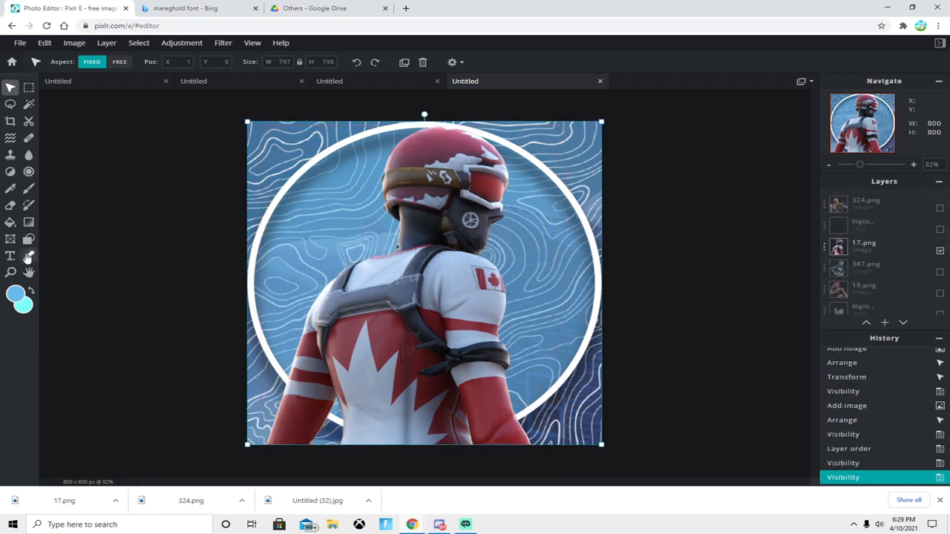
Step: Sample the dark red of the 17.png character's helmet as the main color
left_click(28, 256)
left_click(422, 149)
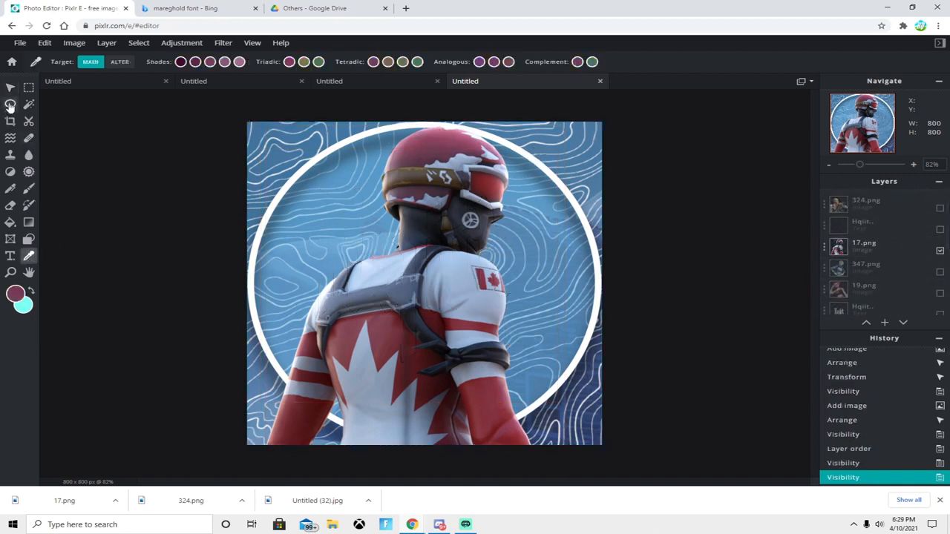
Step: Sample a darker red from the 17.png character and fill the Shape 4 Copy circle with it
left_click(391, 346)
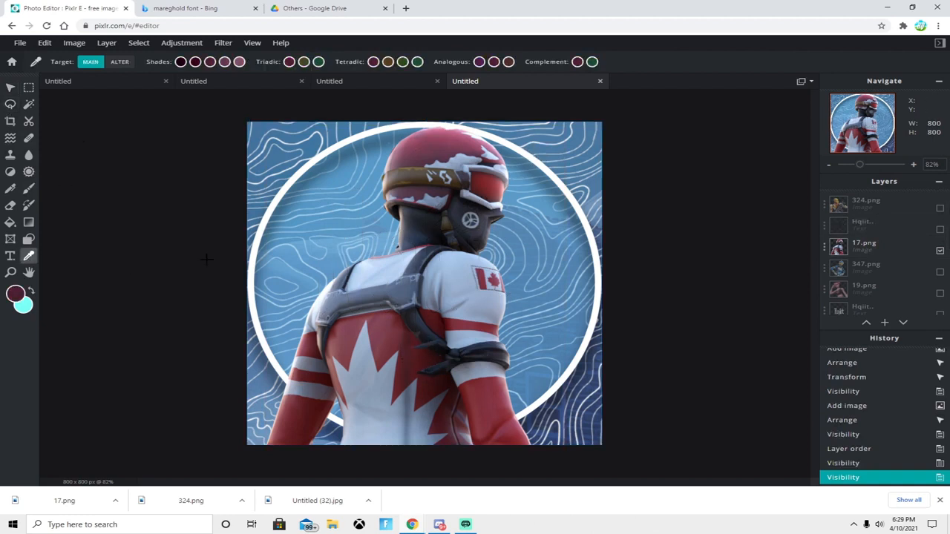
left_click(29, 239)
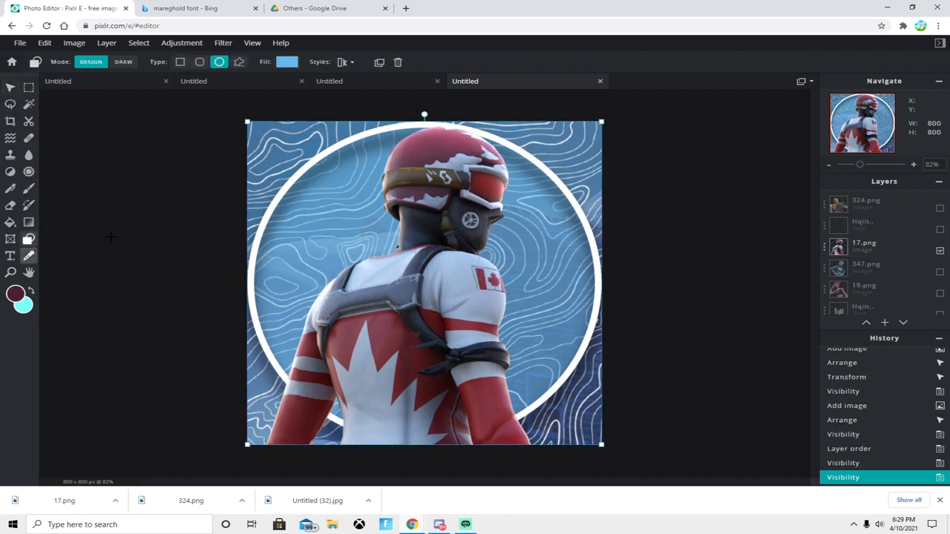
left_click(884, 216)
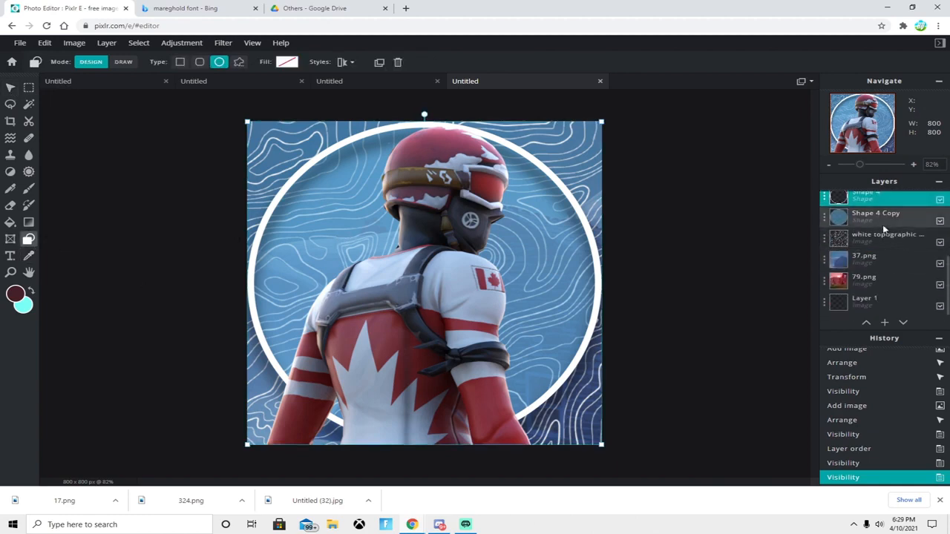
left_click(287, 63)
left_click(273, 239)
left_click(685, 193)
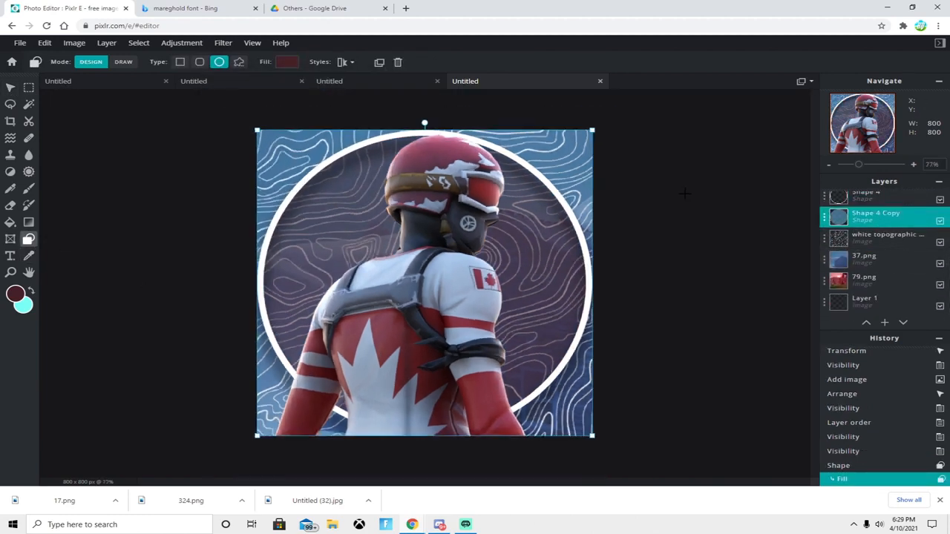
scroll(674, 235, "down", 1)
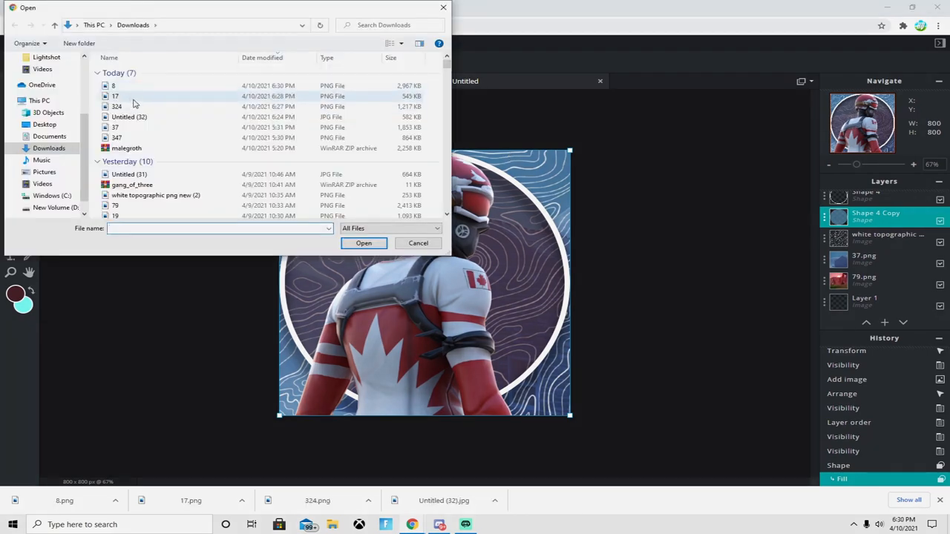
Step: Add the image 8.png from Downloads and move its layer directly below the white topographic layer, above 37.png
double_click(130, 97)
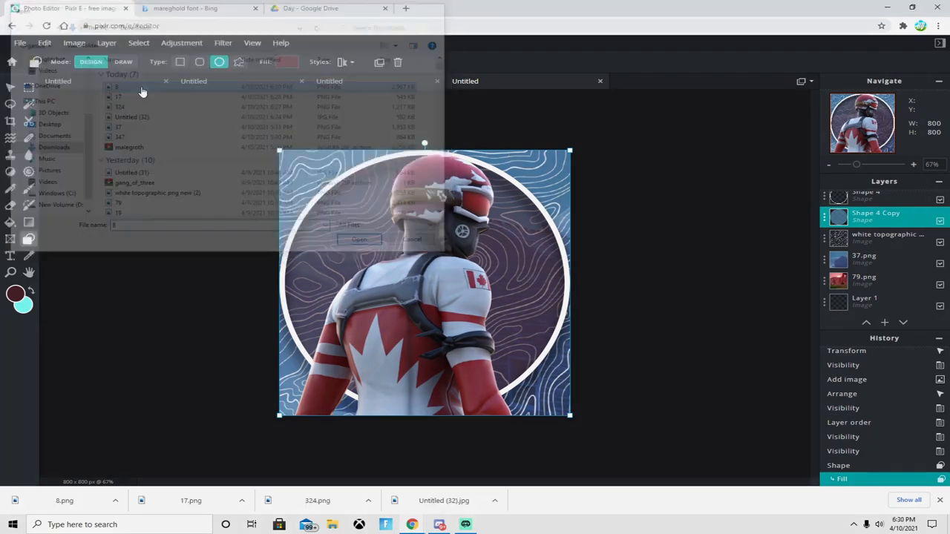
scroll(672, 336, "up", 2)
scroll(872, 262, "up", 2)
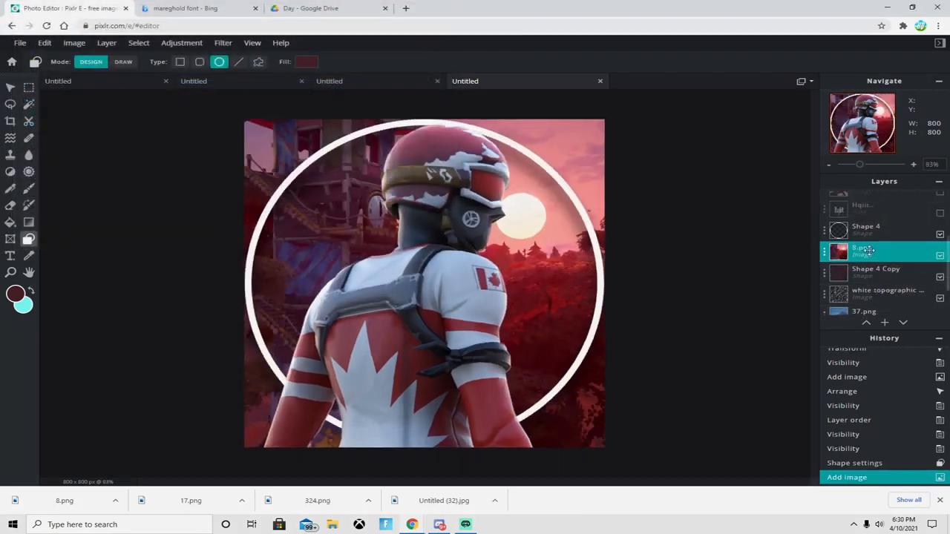
mouse_move(872, 262)
left_mouse_down()
mouse_move(872, 286)
mouse_move(861, 279)
mouse_move(863, 236)
mouse_move(858, 300)
mouse_move(854, 260)
left_mouse_up()
scroll(872, 274, "down", 2)
left_click(865, 259)
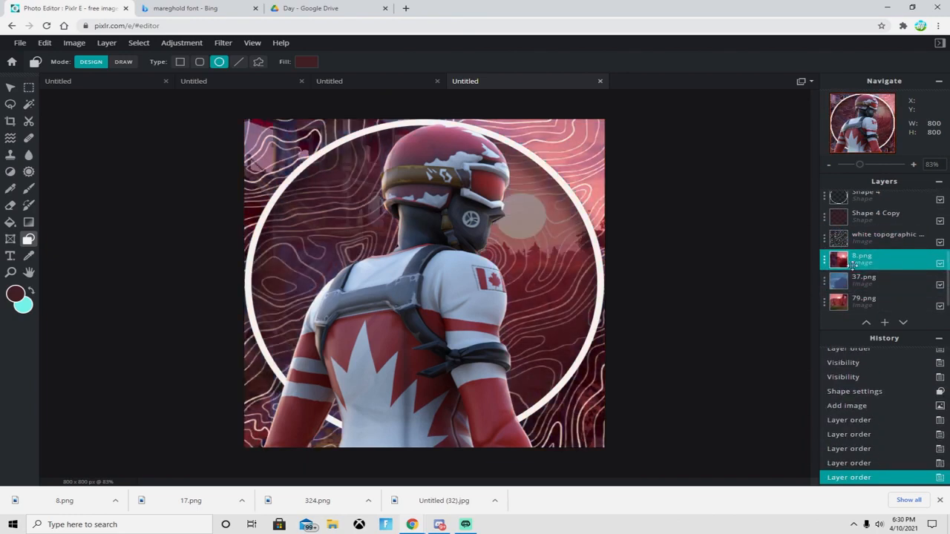
scroll(734, 239, "down", 1)
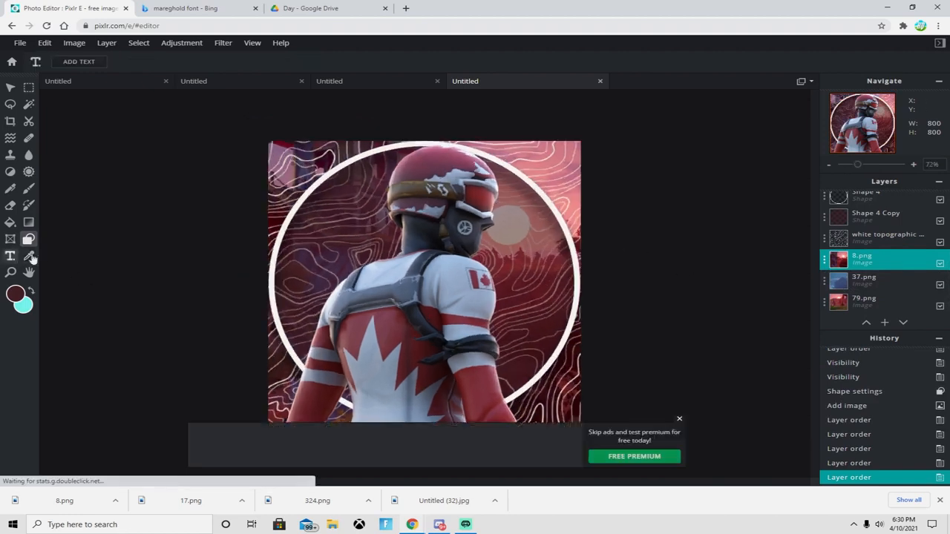
left_click(10, 256)
left_click(497, 276)
left_click(561, 291)
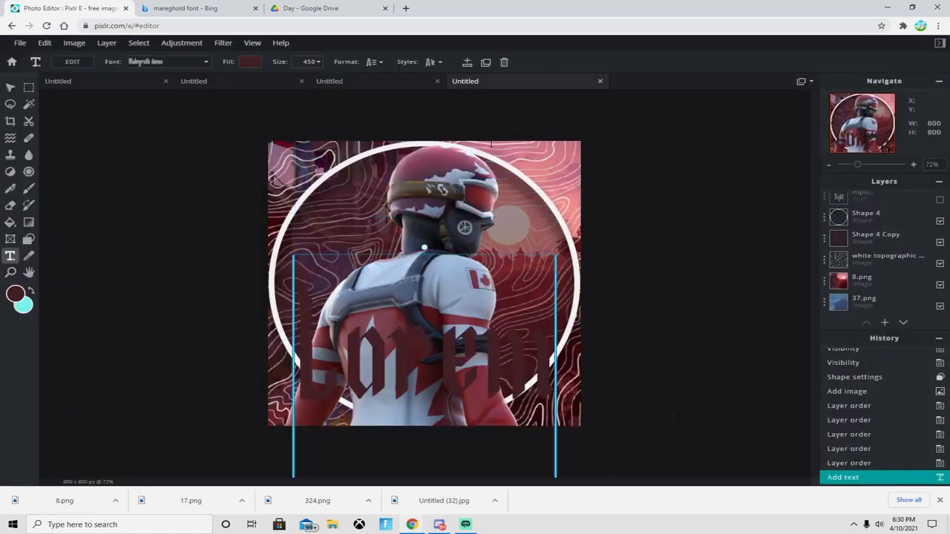
key("ctrl+z")
Step: Show both the outlined and the white Hqiit text layers
scroll(883, 252, "up", 3)
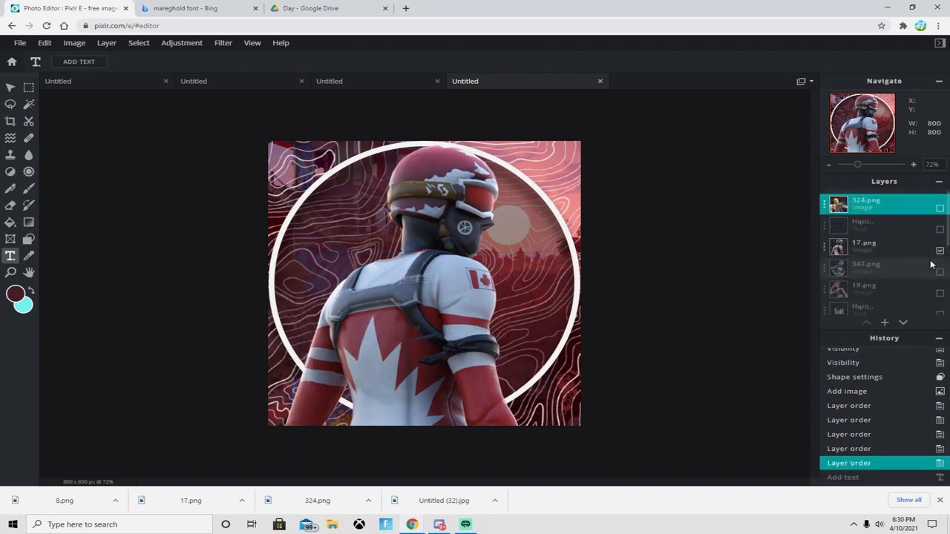
left_click(941, 231)
scroll(941, 282, "down", 2)
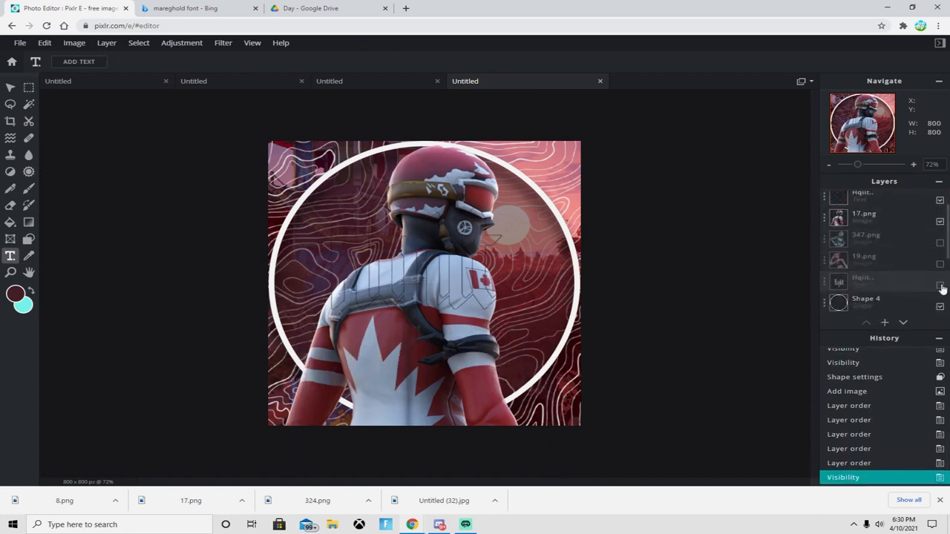
left_click(940, 265)
Step: Nudge the white Hqiit text slightly upward behind the 17.png character
left_click(445, 280)
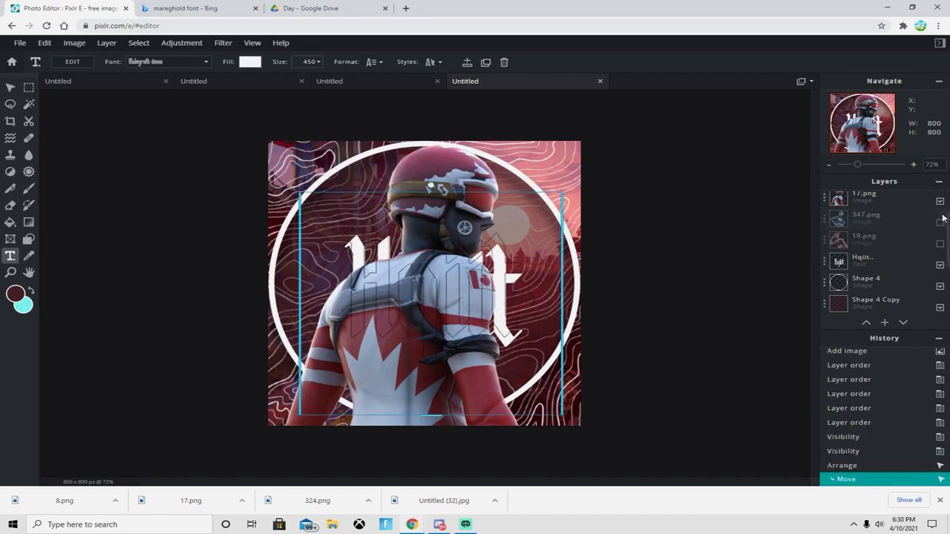
scroll(853, 289, "up", 1)
left_click(849, 312)
key("Up")
key("Up")
key("Up")
key("Up")
key("Up")
key("Up")
key("Up")
key("Up")
key("Up")
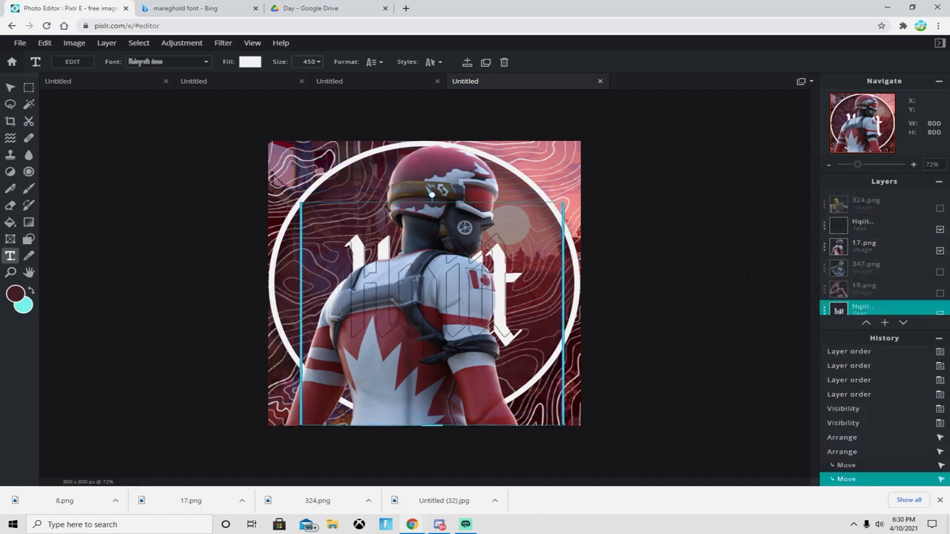
key("Up")
key("Up")
key("Up")
key("Up")
key("Up")
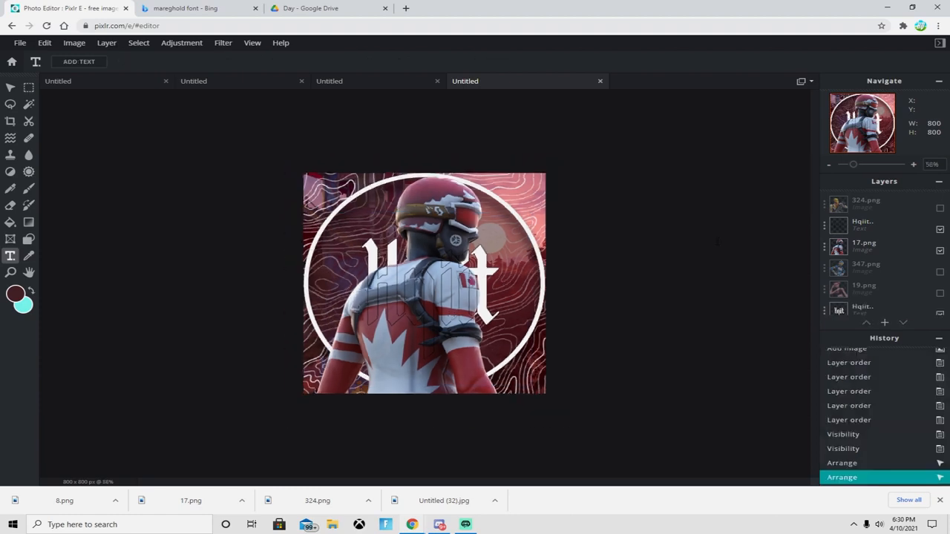
scroll(425, 283, "up", 3)
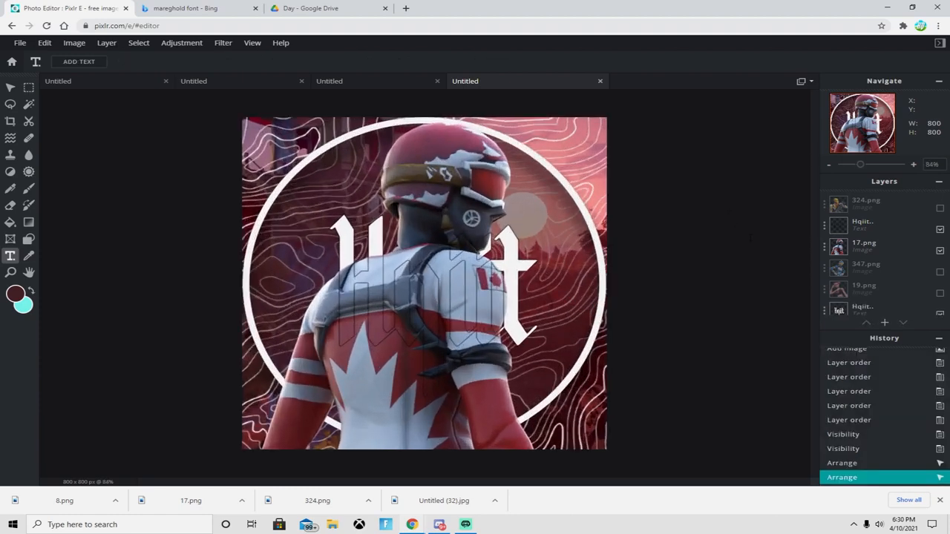